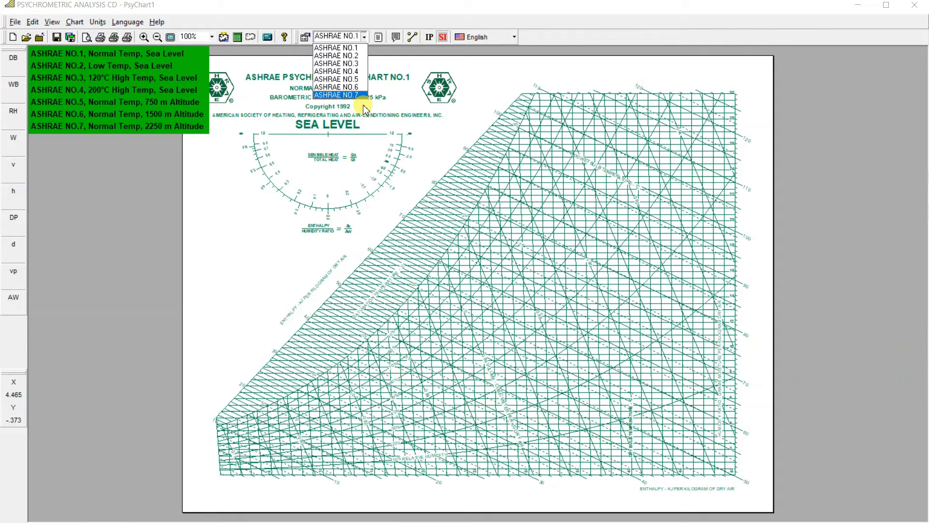
Keep the ASHRAE NO.1 chart and check the air conditioning system diagram in PowerPoint before returning to the chart
{"action": "left_click", "coordinate": [437, 132]}
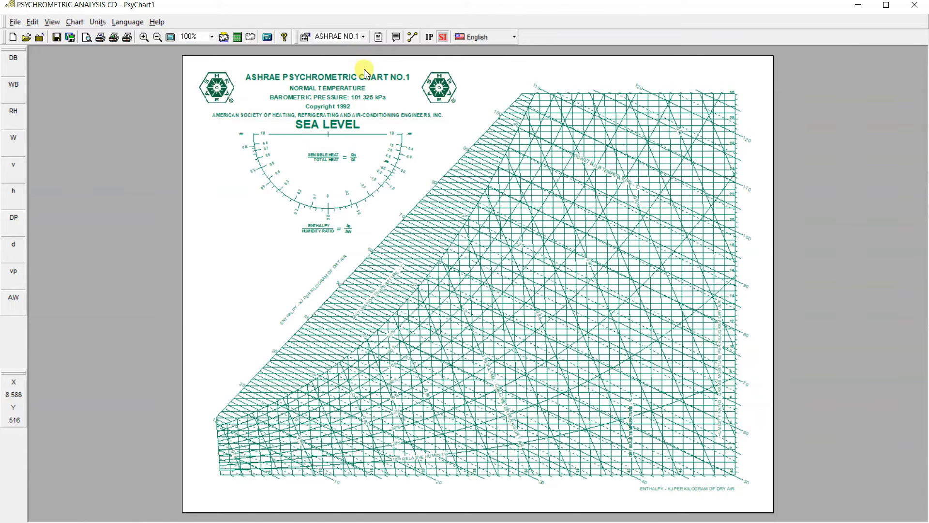
{"action": "scroll", "coordinate": [357, 162], "scroll_direction": "up", "scroll_amount": 1}
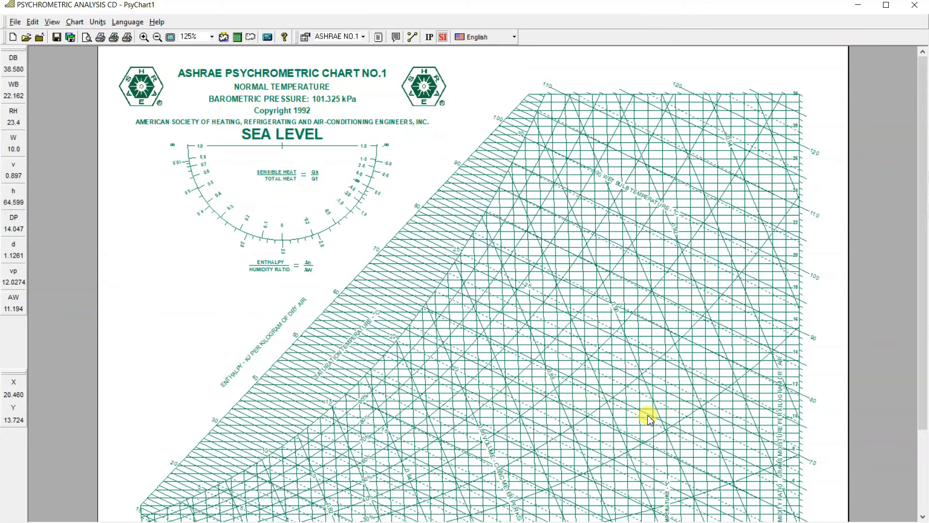
{"action": "key", "text": "super"}
{"action": "left_click", "coordinate": [615, 513]}
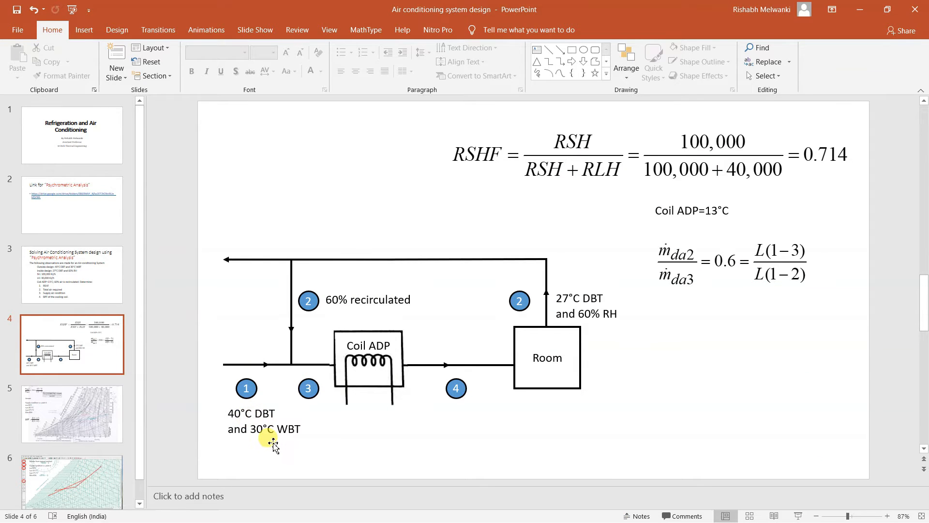
{"action": "left_click", "coordinate": [861, 9]}
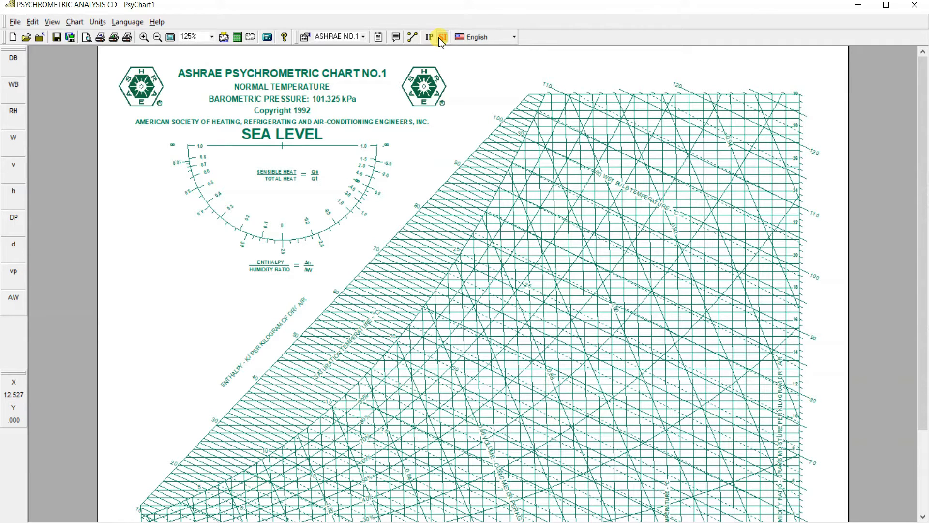
Open the state point editor and arrange it side by side with the psychrometric chart
{"action": "left_click", "coordinate": [414, 38]}
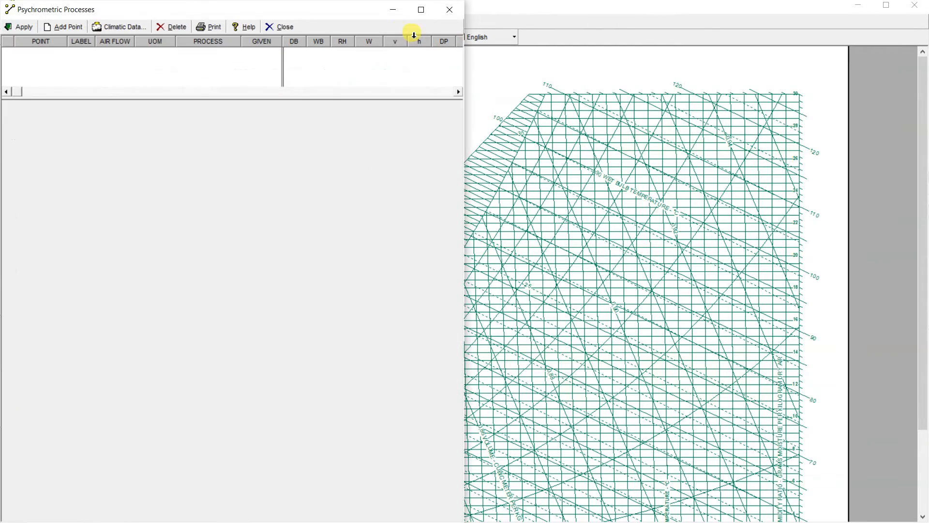
{"action": "left_click_drag", "start_coordinate": [525, 10], "coordinate": [928, 213]}
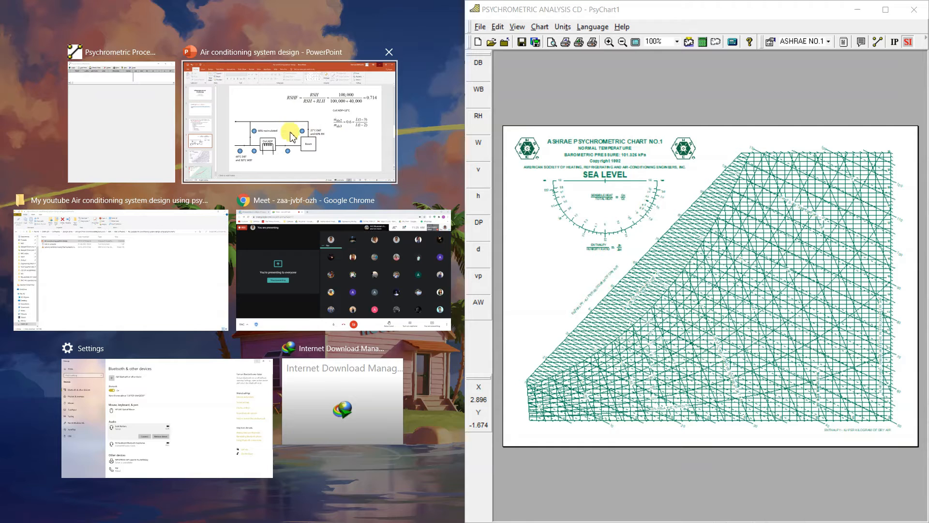
{"action": "left_click", "coordinate": [121, 157]}
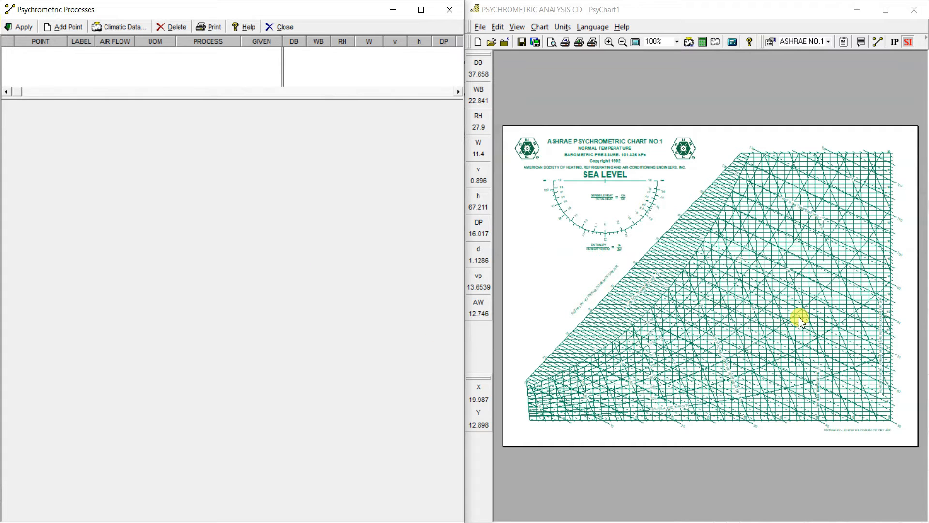
Check the outdoor air conditions of point 1 on the PowerPoint slide and return to the state point editor
{"action": "key", "text": "super"}
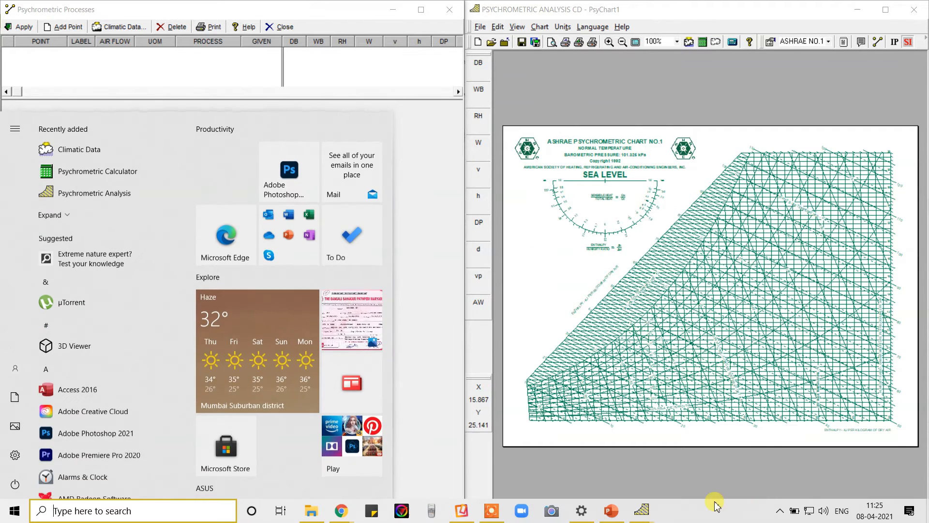
{"action": "left_click", "coordinate": [616, 513]}
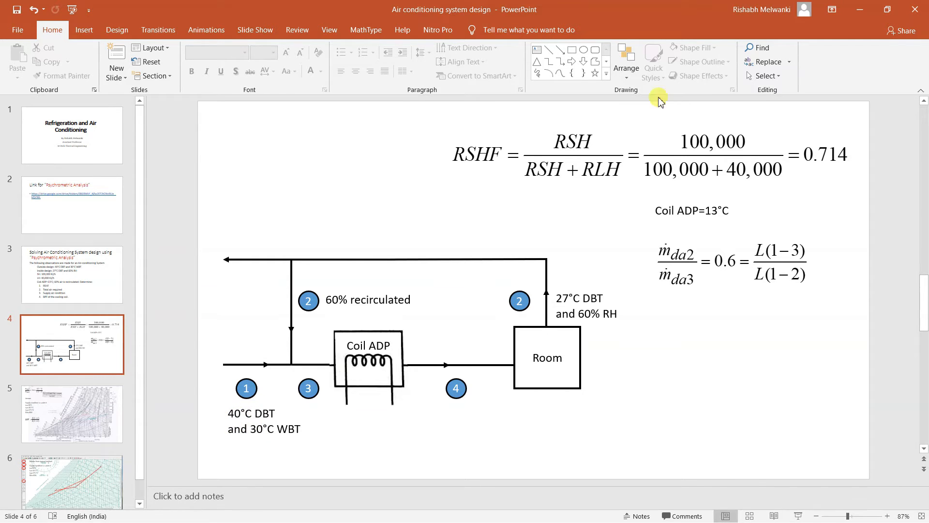
{"action": "left_click", "coordinate": [860, 9]}
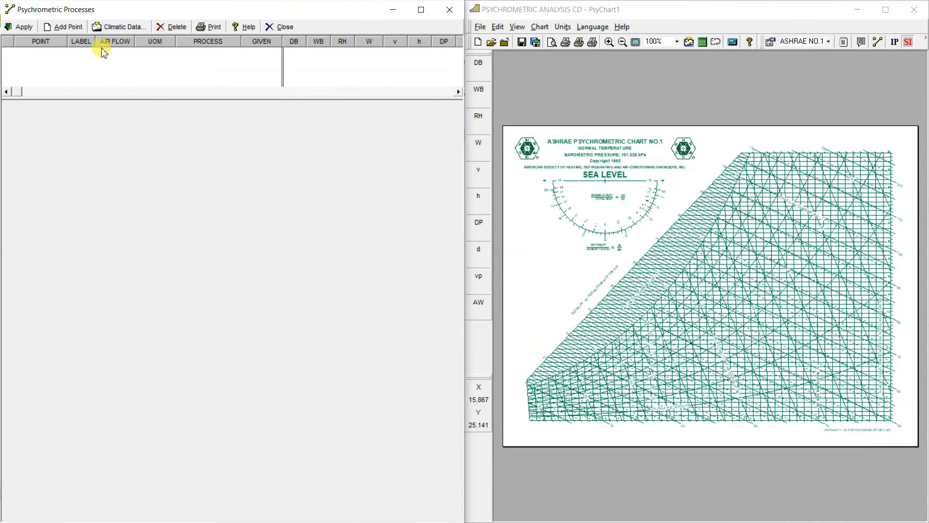
Add state point 1 with a dry bulb of 40 and a wet bulb of 30, and plot it on the chart
{"action": "left_click", "coordinate": [67, 26]}
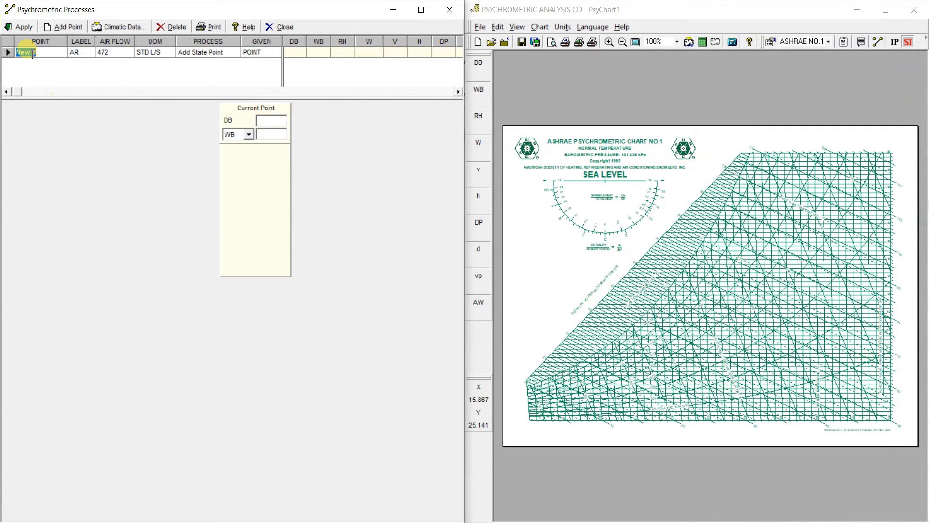
{"action": "type", "text": "1"}
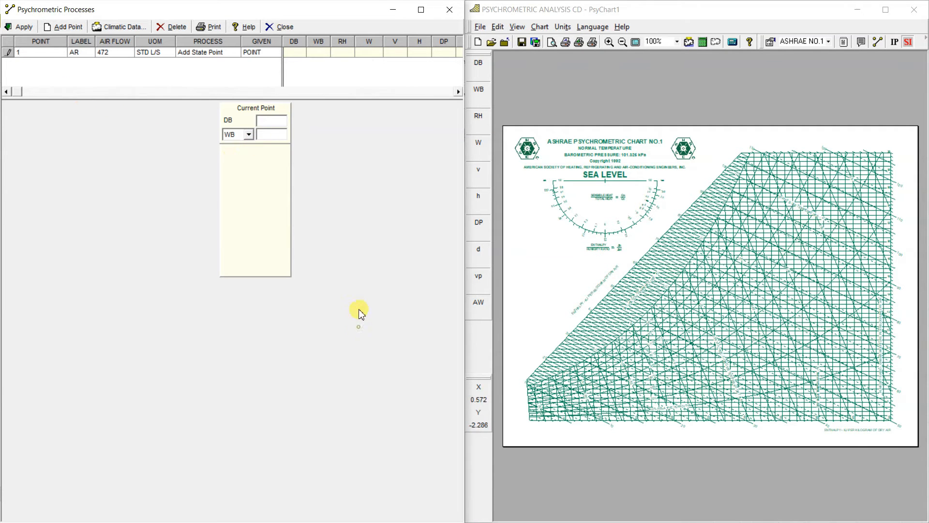
{"action": "left_click", "coordinate": [274, 122]}
{"action": "type", "text": "40"}
{"action": "left_click", "coordinate": [267, 139]}
{"action": "type", "text": "30"}
{"action": "key", "text": "Return"}
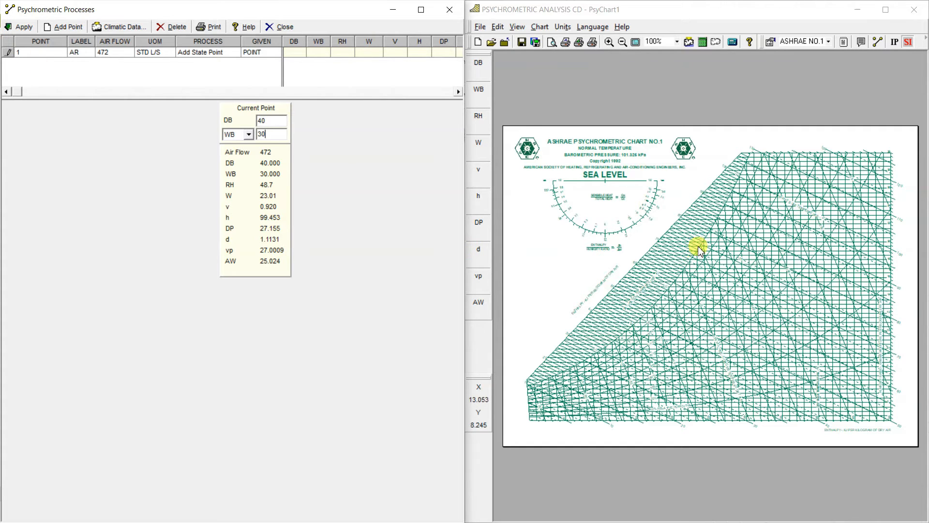
{"action": "left_click", "coordinate": [20, 27]}
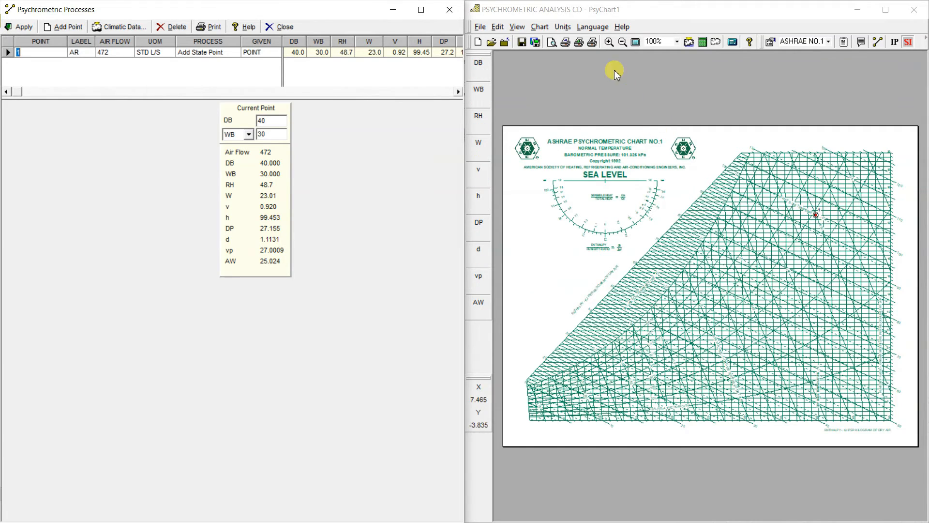
Examine the plotted point 1 on the chart at 150% magnification and return to the 100% view
{"action": "left_click", "coordinate": [610, 45]}
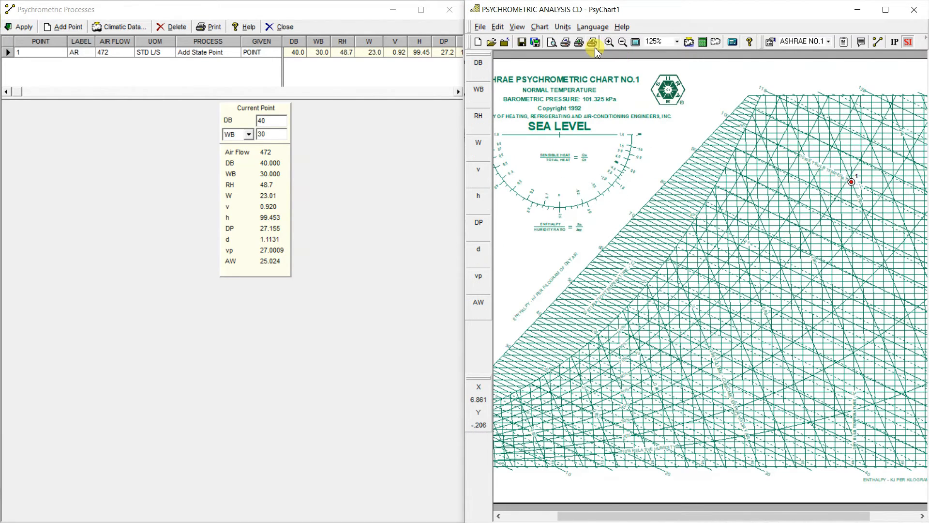
{"action": "left_click", "coordinate": [610, 43]}
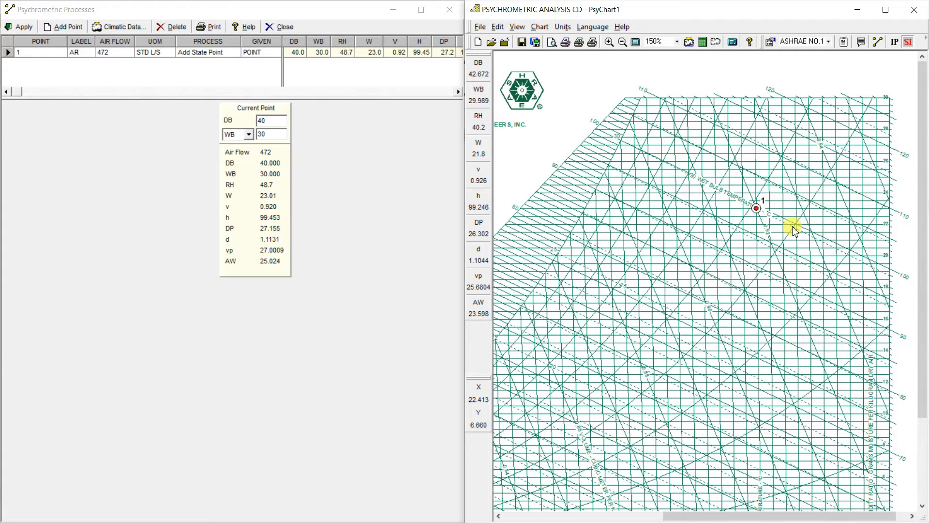
{"action": "left_click", "coordinate": [621, 43]}
{"action": "left_click", "coordinate": [620, 43]}
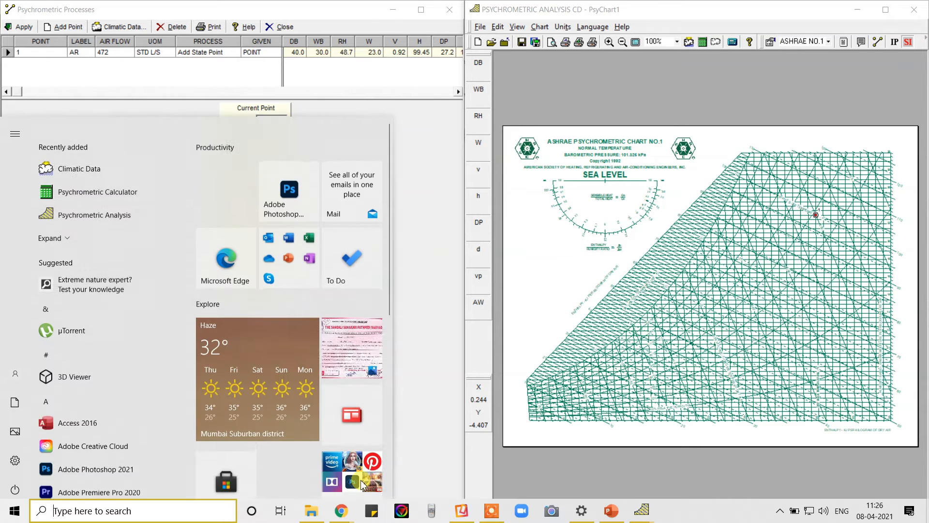
Check the room air conditions of point 2 on the PowerPoint slide and return to the state point editor
{"action": "key", "text": "super"}
{"action": "left_click", "coordinate": [613, 518]}
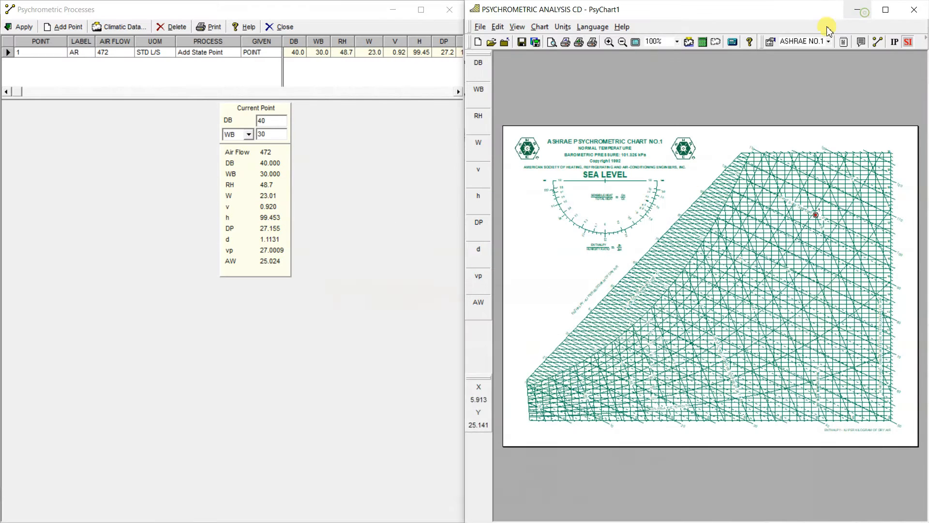
{"action": "left_click", "coordinate": [860, 9]}
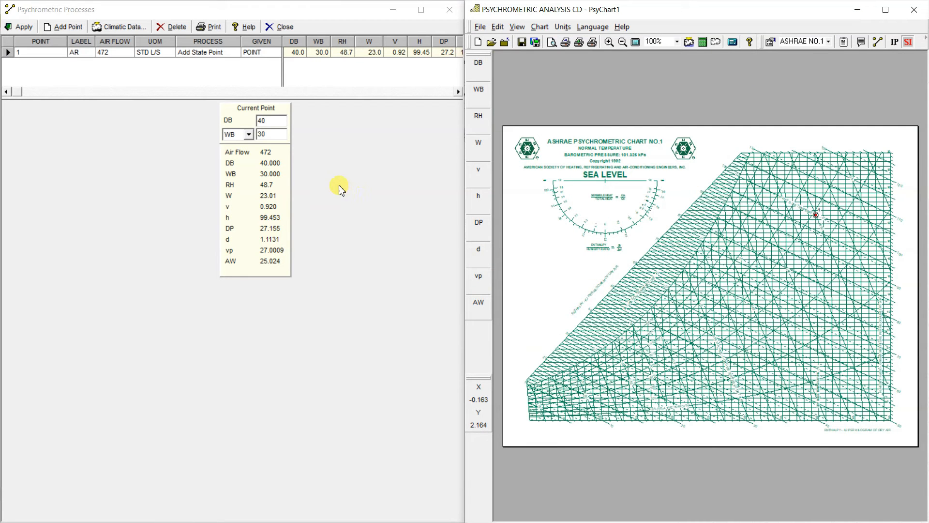
Add state point 2 with a dry bulb of 27 and a relative humidity of 60, and plot it on the chart
{"action": "left_click", "coordinate": [71, 27]}
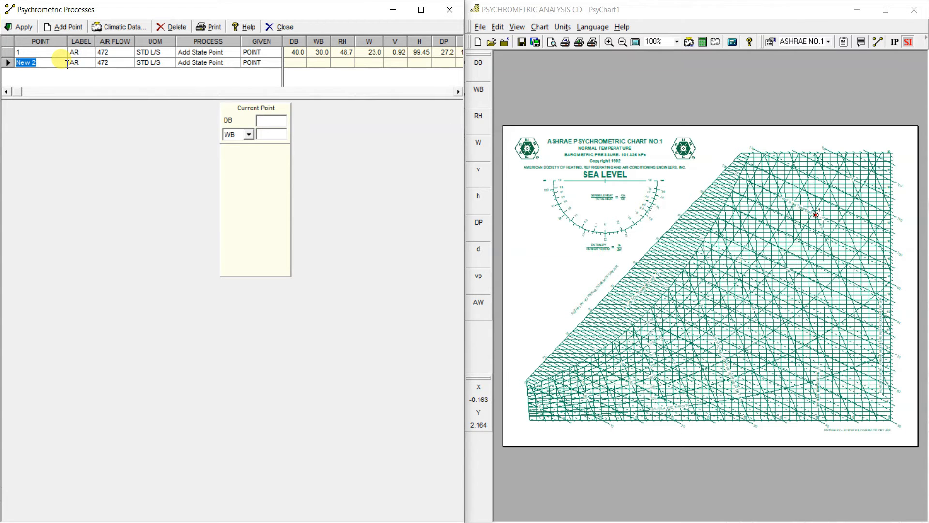
{"action": "key", "text": "BackSpace"}
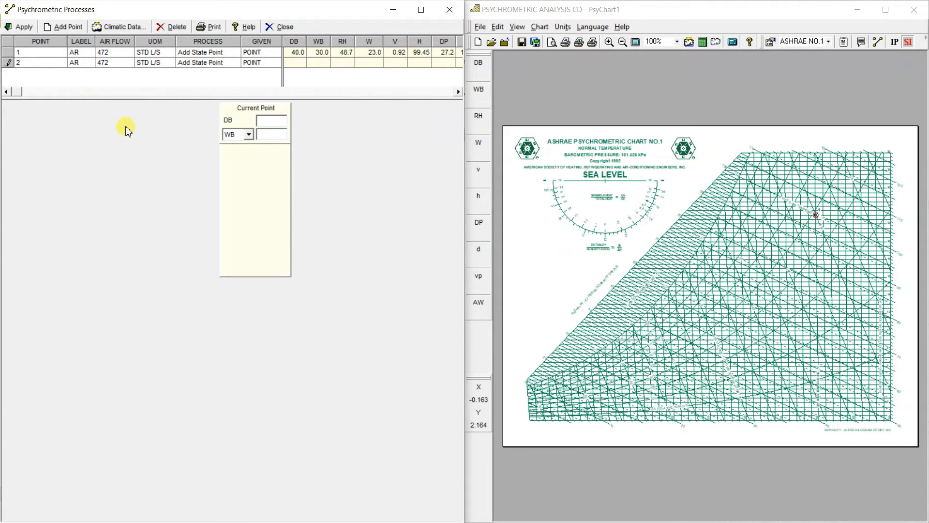
{"action": "left_click", "coordinate": [267, 120]}
{"action": "type", "text": "27"}
{"action": "left_click", "coordinate": [248, 135]}
{"action": "left_click", "coordinate": [238, 155]}
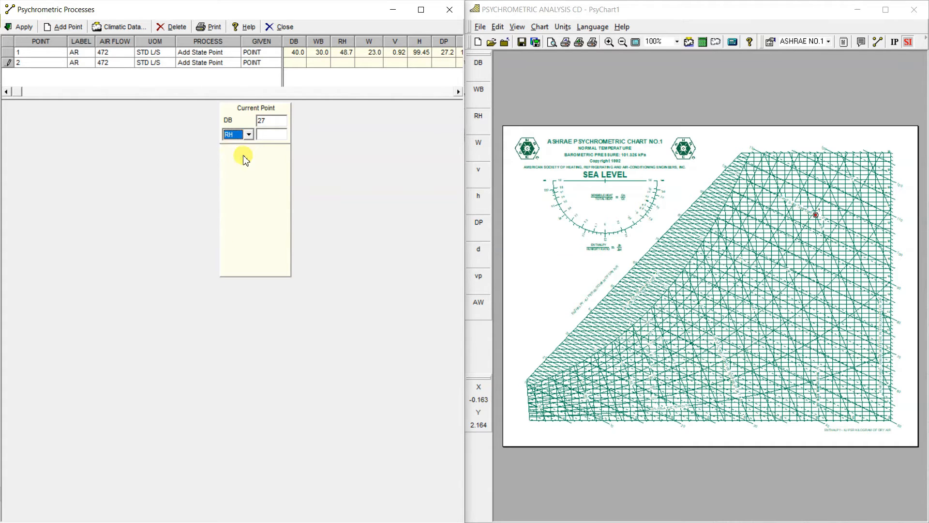
{"action": "left_click", "coordinate": [268, 137]}
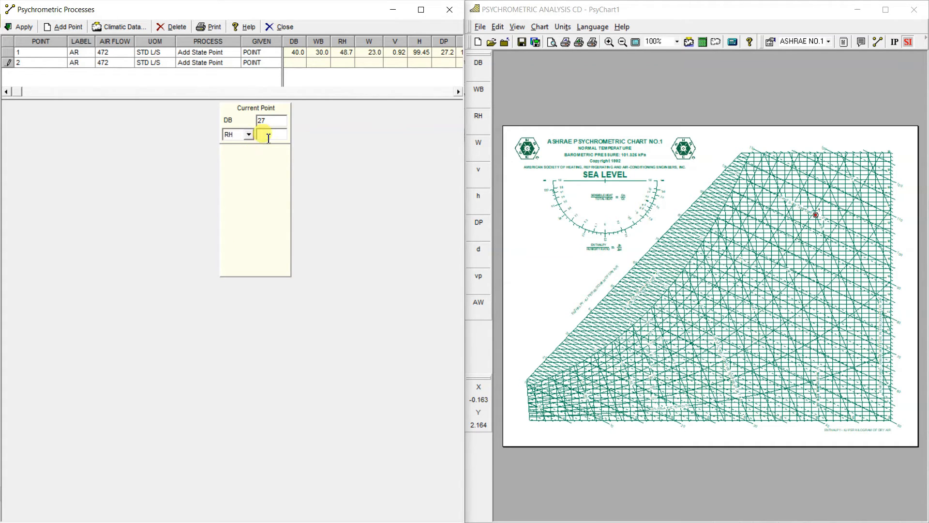
{"action": "type", "text": "60"}
{"action": "left_click", "coordinate": [28, 31]}
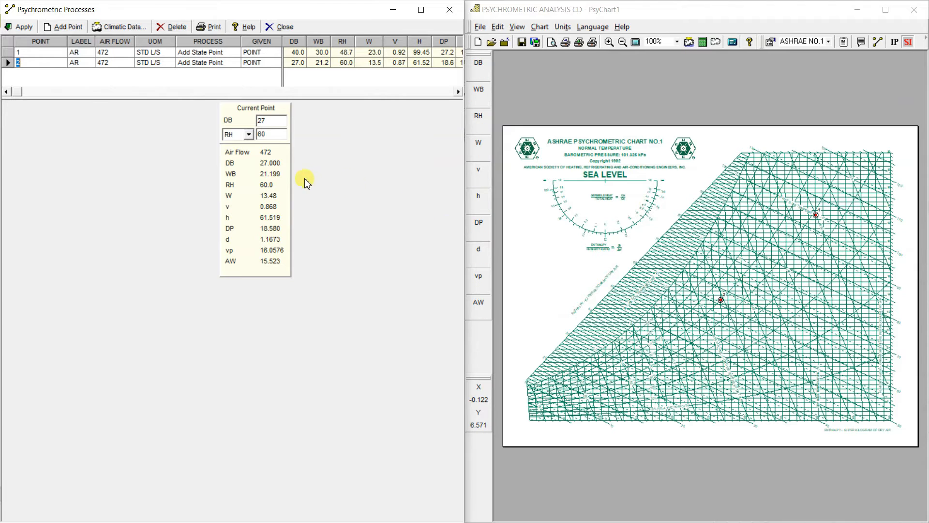
Change point 2's process to Connect State Points with point 1 as its start, and apply it to the chart
{"action": "left_click", "coordinate": [209, 63]}
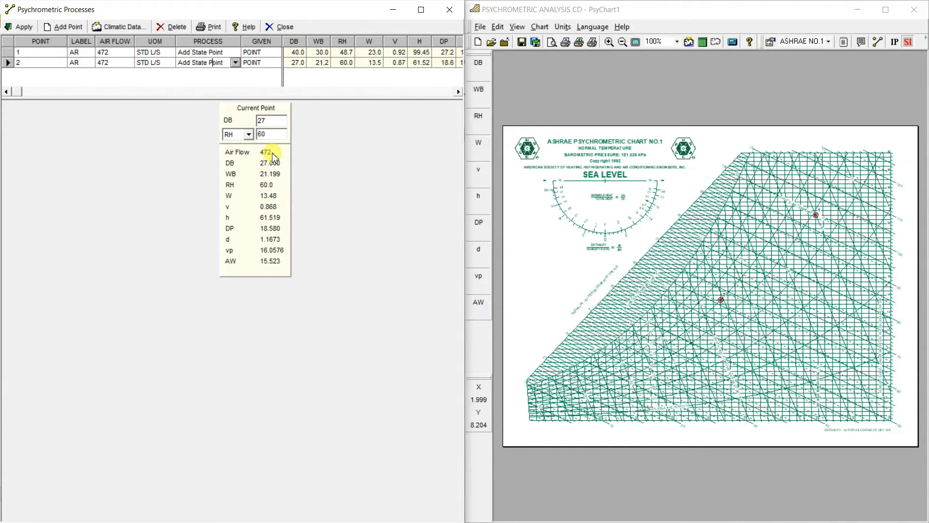
{"action": "left_click", "coordinate": [235, 63]}
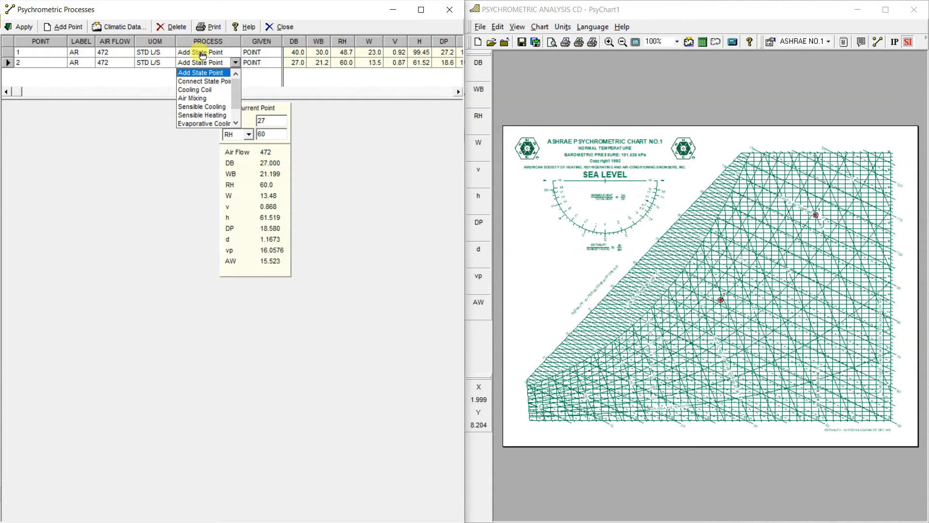
{"action": "left_click", "coordinate": [196, 83]}
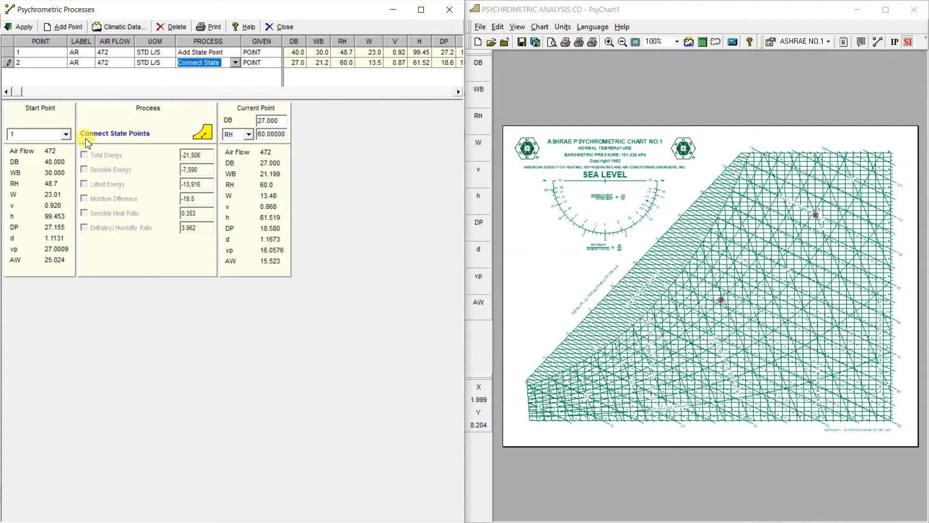
{"action": "left_click", "coordinate": [24, 29]}
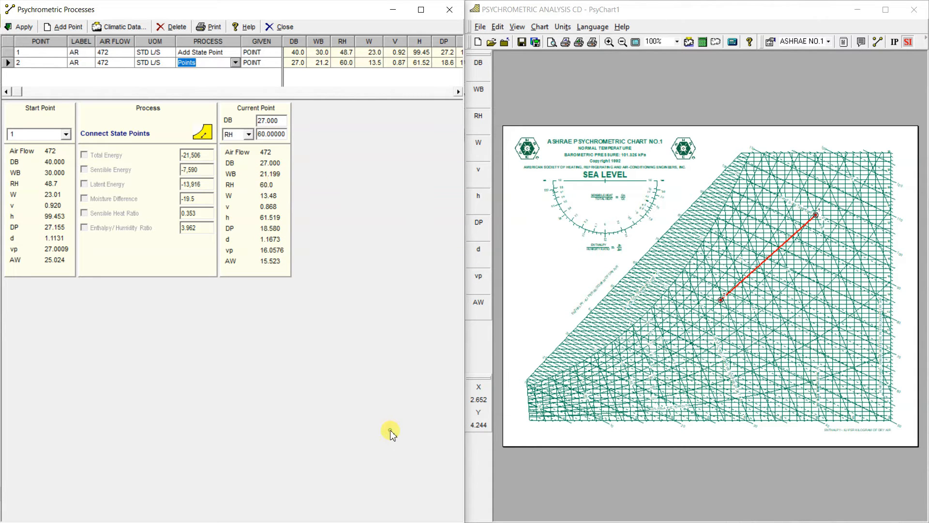
Check the recirculated air percentage on the PowerPoint slide and return to the state point editor
{"action": "key", "text": "super"}
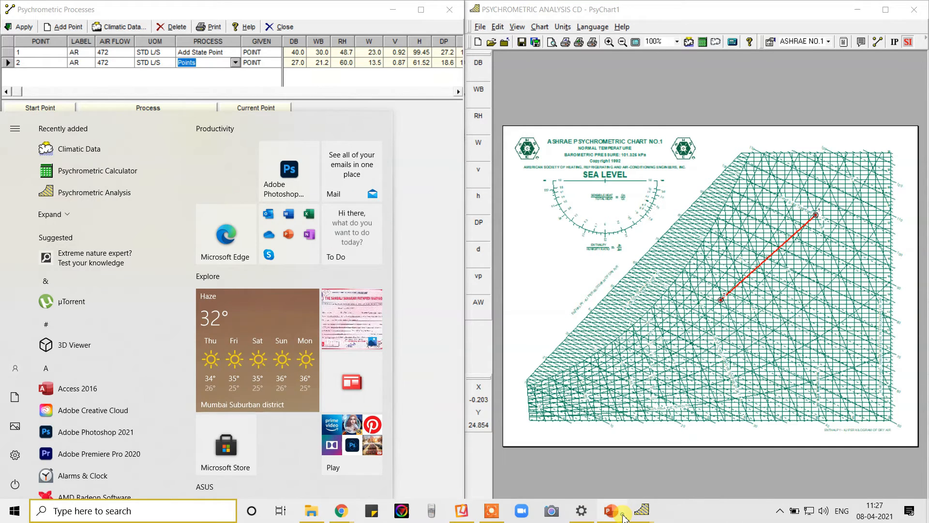
{"action": "left_click", "coordinate": [619, 512]}
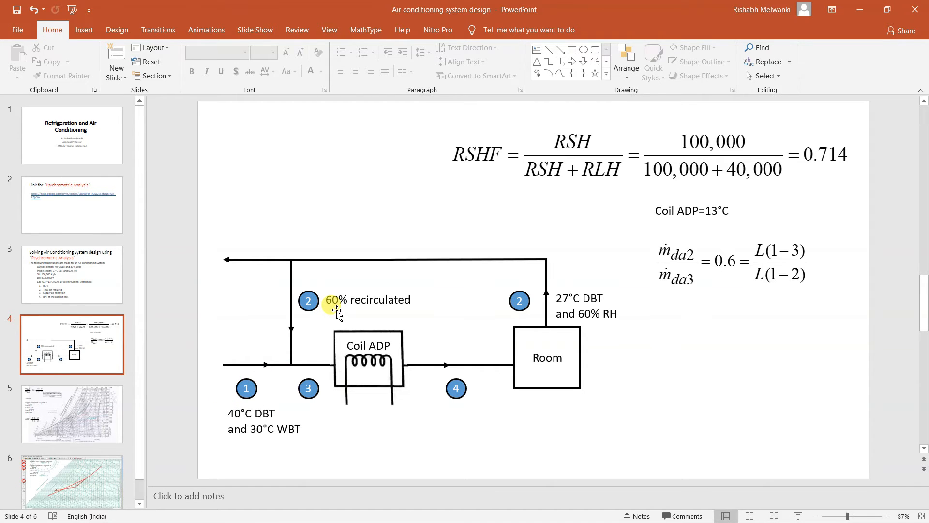
{"action": "left_click", "coordinate": [859, 10]}
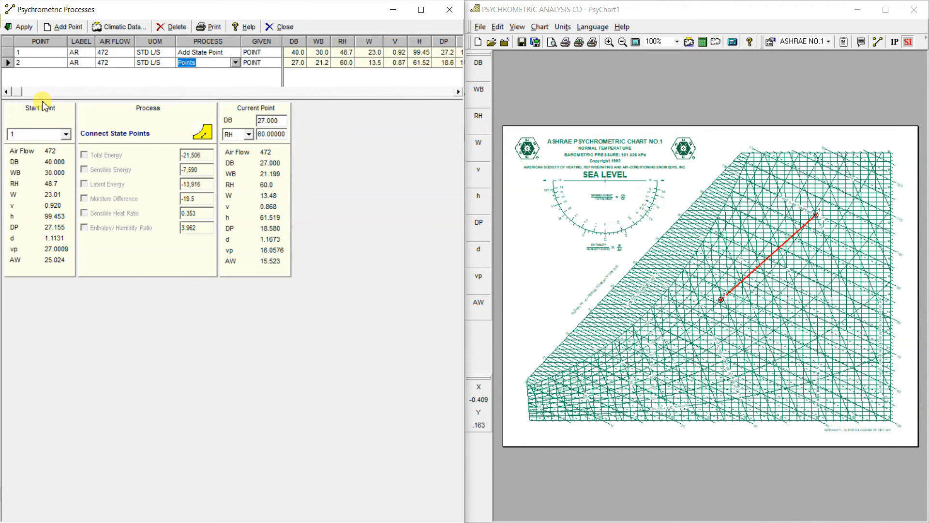
Set the air flow of point 1 to 40 and of point 2 to 60
{"action": "left_click", "coordinate": [118, 53]}
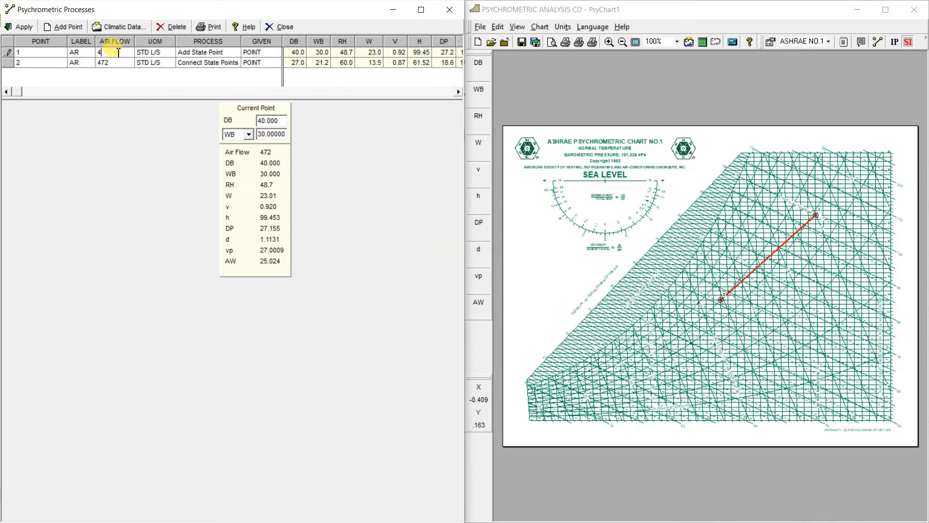
{"action": "key", "text": "Escape"}
{"action": "left_click", "coordinate": [121, 66]}
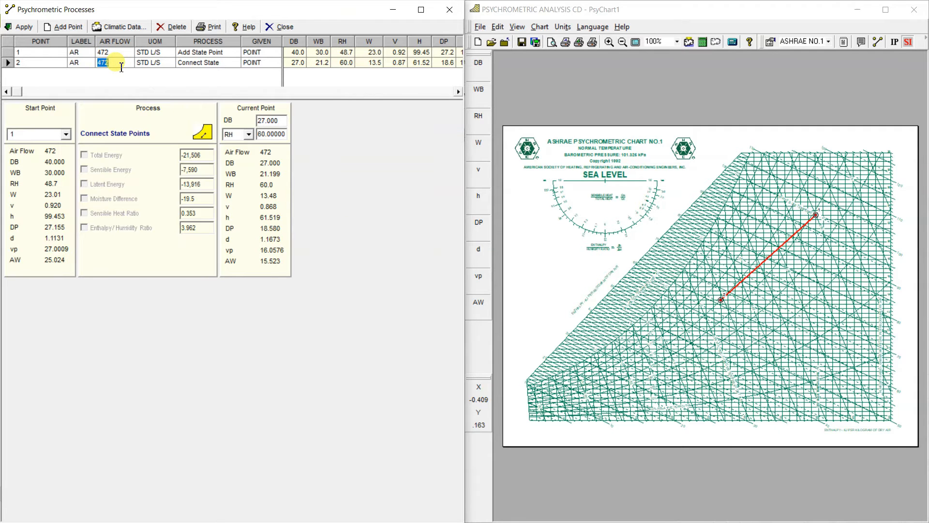
{"action": "left_click", "coordinate": [106, 53]}
{"action": "type", "text": "40"}
{"action": "left_click", "coordinate": [23, 30]}
{"action": "left_click", "coordinate": [105, 62]}
{"action": "type", "text": "60"}
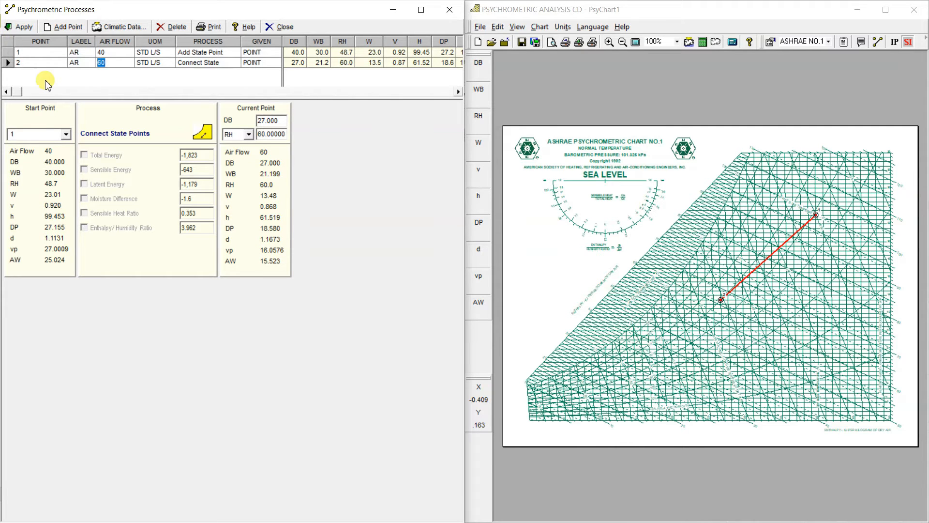
{"action": "left_click", "coordinate": [47, 84]}
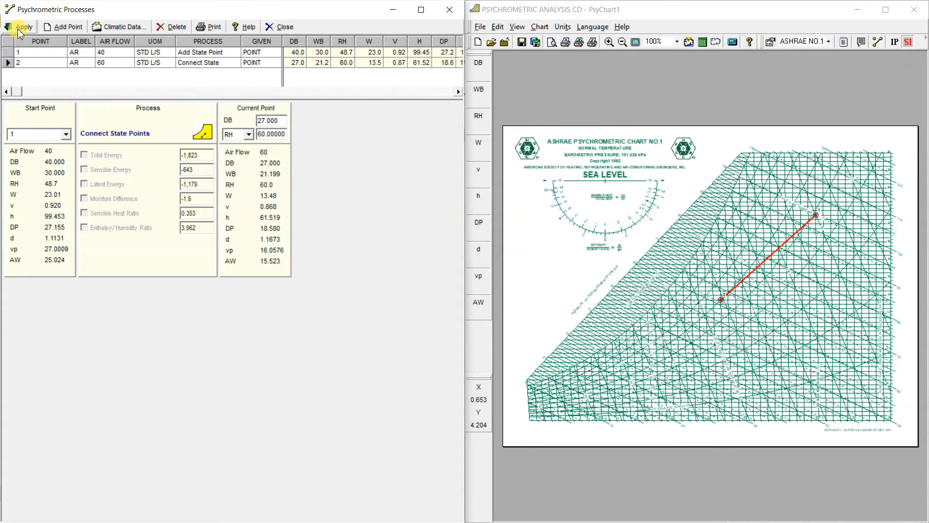
Add state point 3 and set its process to Air Mixing
{"action": "left_click", "coordinate": [63, 27]}
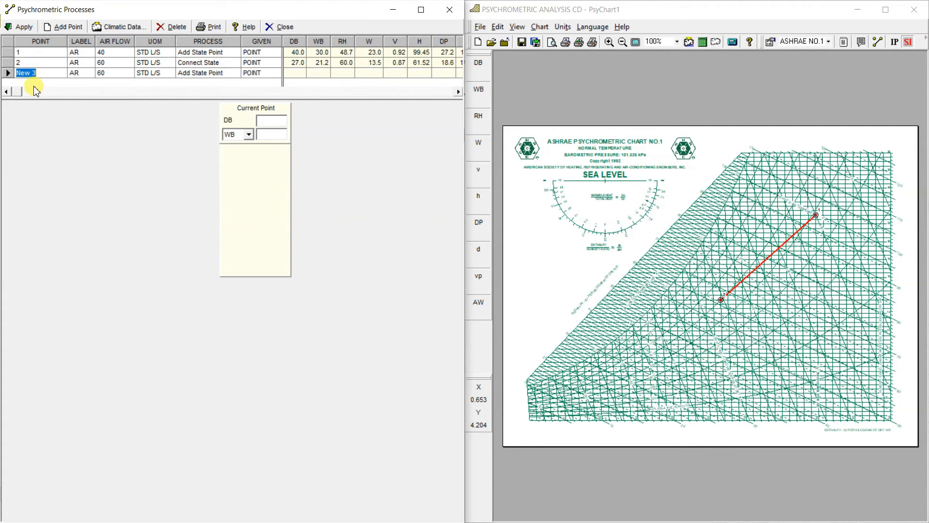
{"action": "left_click", "coordinate": [234, 74]}
{"action": "left_click", "coordinate": [236, 73]}
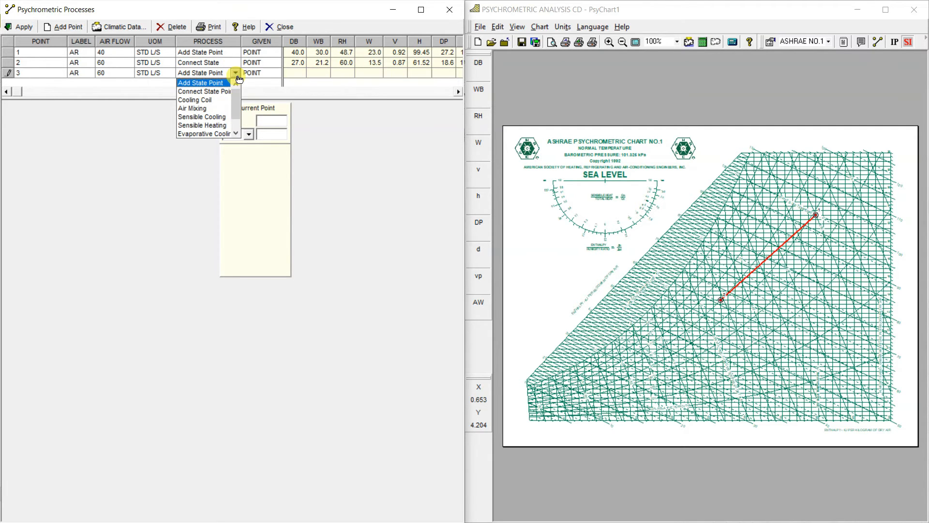
{"action": "left_click", "coordinate": [210, 110]}
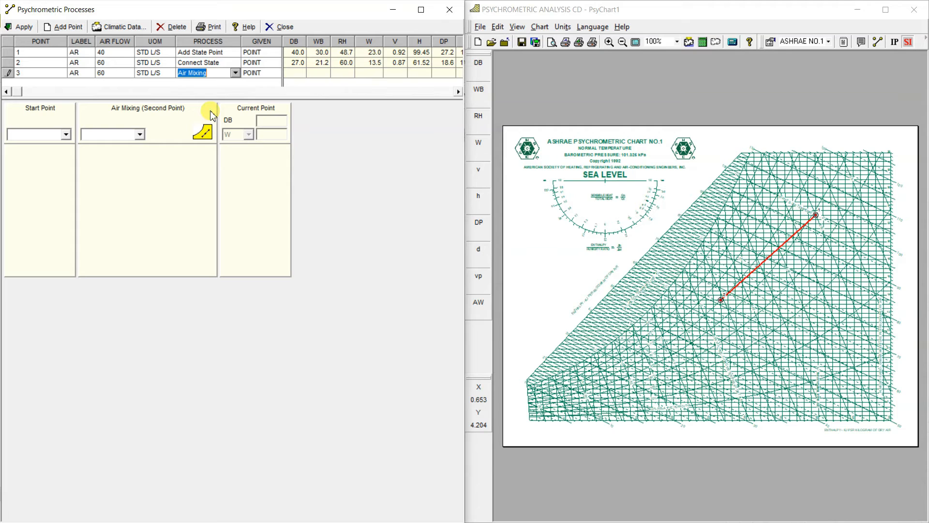
Mix point 1 as the start point with point 2 as the second point, and plot point 3 on the chart
{"action": "left_click", "coordinate": [67, 135]}
{"action": "left_click", "coordinate": [67, 135]}
{"action": "left_click", "coordinate": [44, 145]}
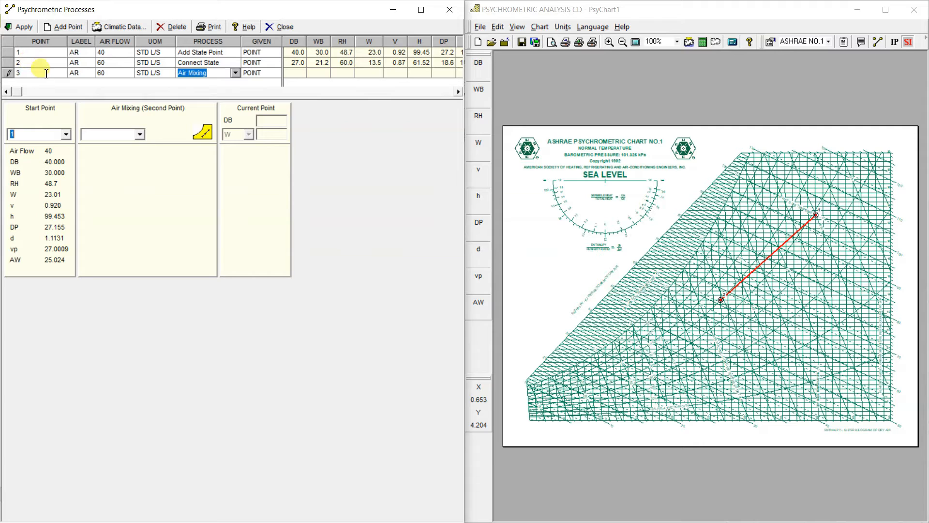
{"action": "left_click", "coordinate": [140, 134]}
{"action": "left_click", "coordinate": [127, 155]}
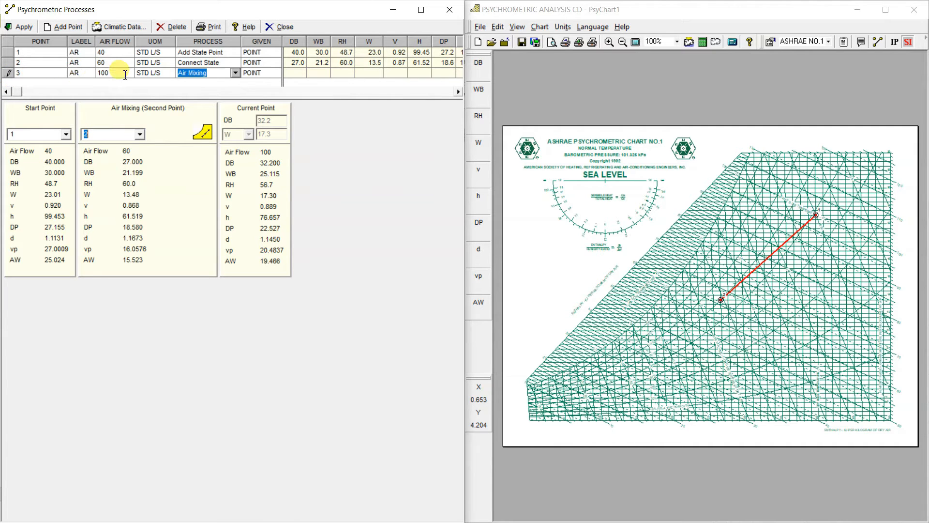
{"action": "left_click", "coordinate": [22, 27]}
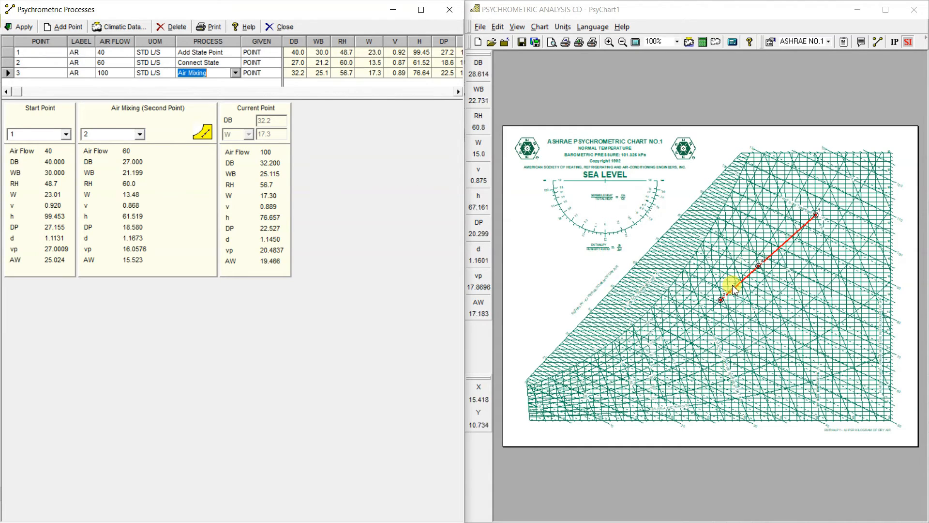
Examine the mixed state point 3 on the line between points 1 and 2 on the chart
{"action": "left_click", "coordinate": [609, 42]}
{"action": "left_click", "coordinate": [610, 42]}
{"action": "left_click", "coordinate": [609, 42]}
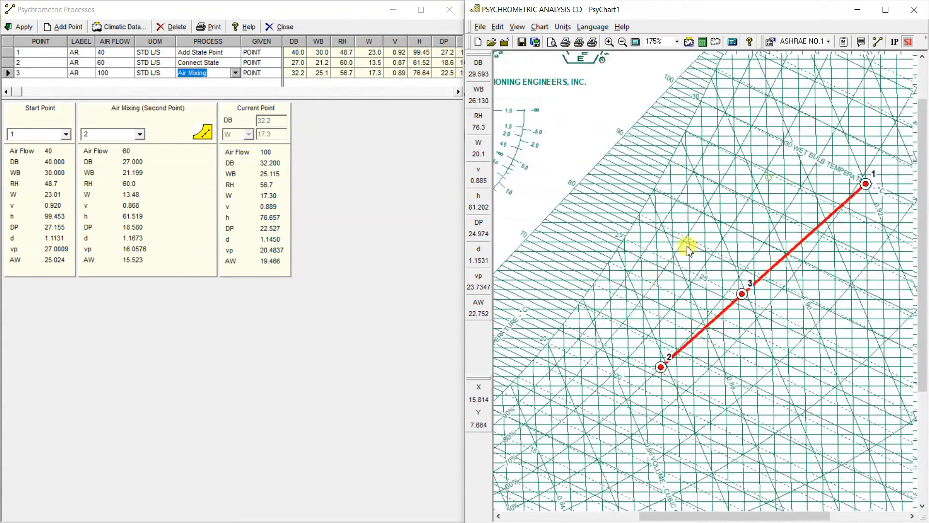
{"action": "left_click_drag", "start_coordinate": [687, 247], "coordinate": [606, 315]}
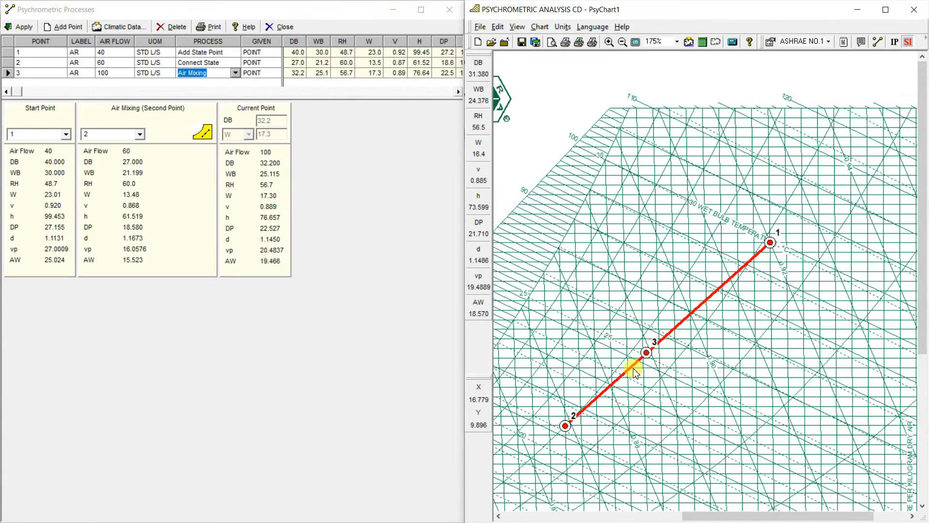
{"action": "left_click", "coordinate": [624, 42]}
{"action": "left_click", "coordinate": [623, 42]}
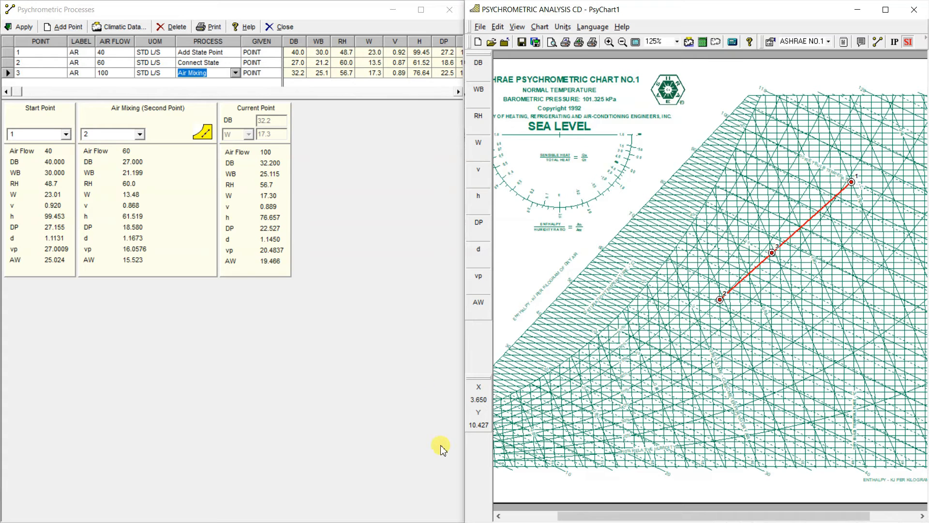
Check the coil ADP on the PowerPoint slides and return to the state point editor
{"action": "key", "text": "super"}
{"action": "left_click", "coordinate": [612, 512]}
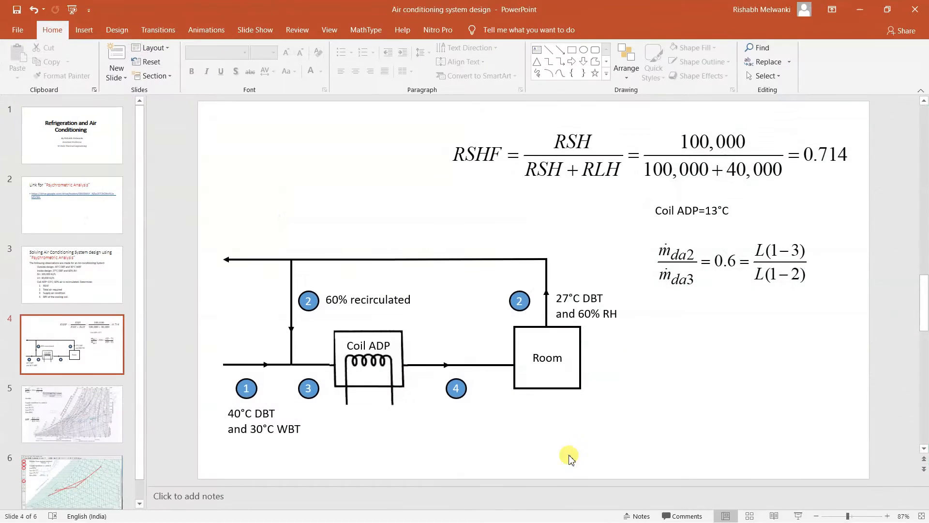
{"action": "left_click", "coordinate": [61, 288]}
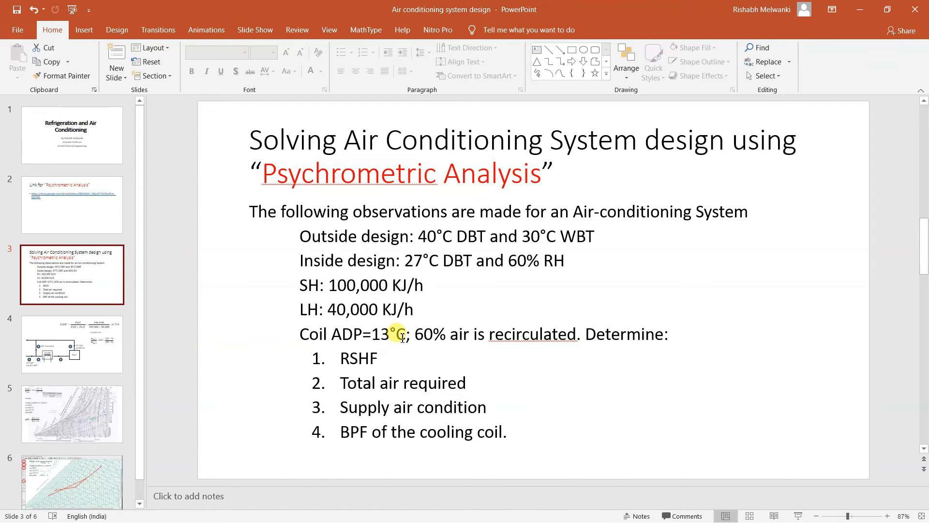
{"action": "key", "text": "Down"}
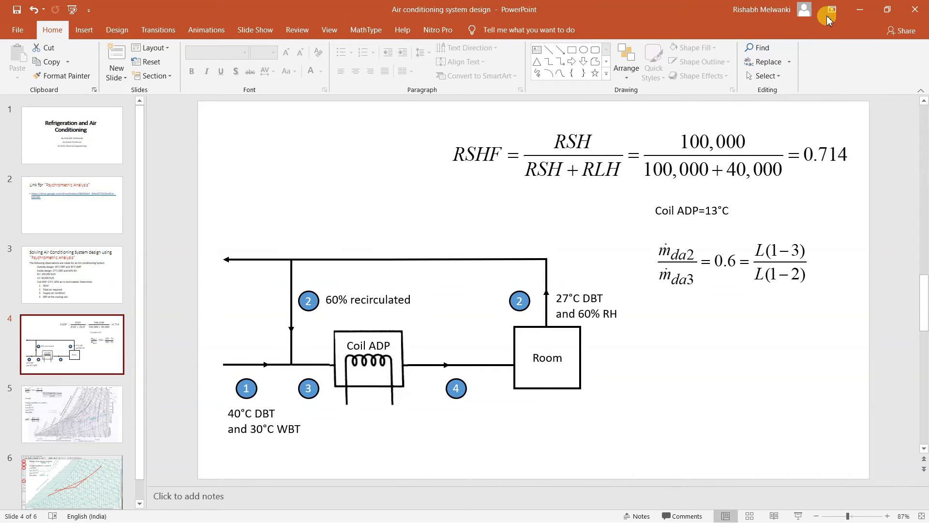
{"action": "left_click", "coordinate": [860, 9]}
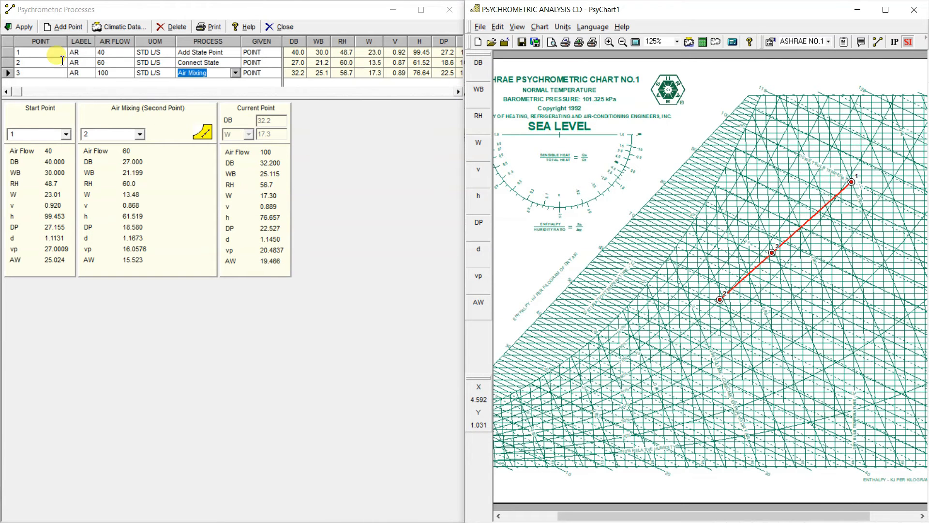
Add point C with the Connect State Points process and point 3 as its start point
{"action": "left_click", "coordinate": [61, 33]}
{"action": "left_click", "coordinate": [62, 27]}
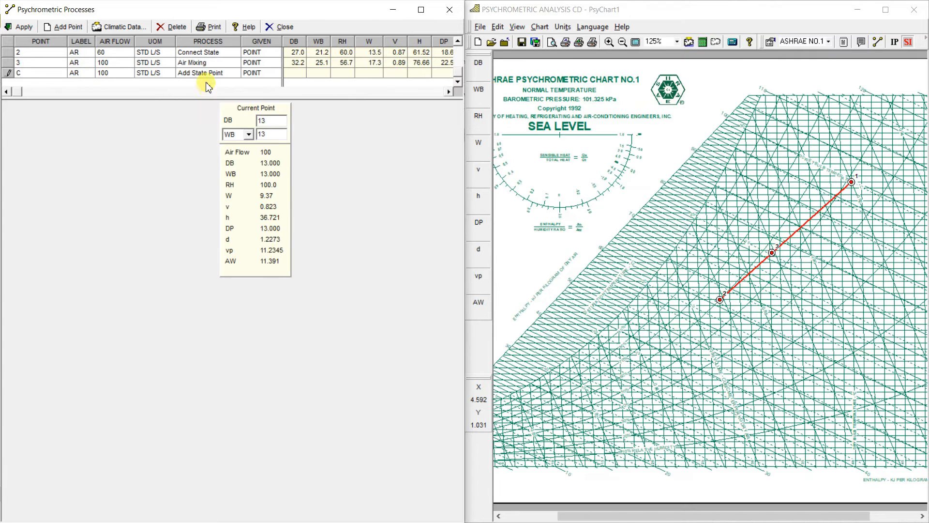
{"action": "left_click", "coordinate": [212, 73]}
{"action": "left_click", "coordinate": [235, 74]}
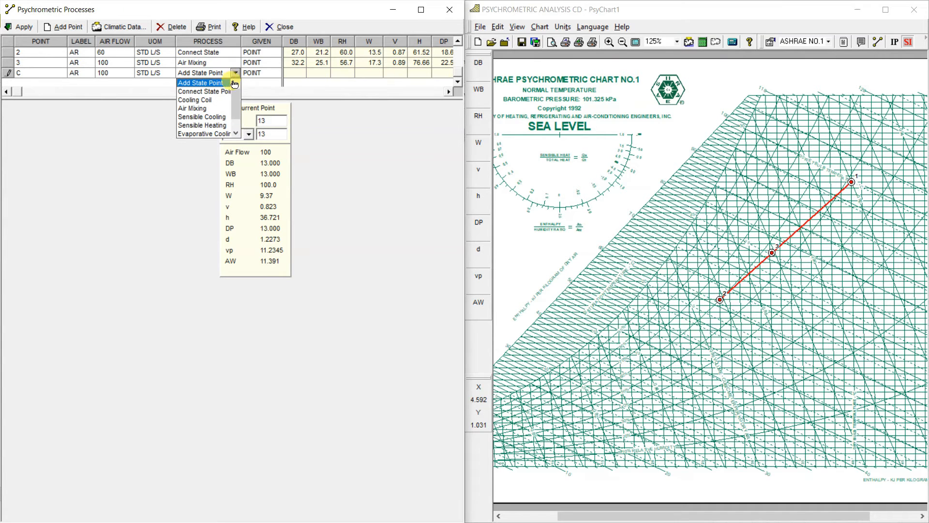
{"action": "left_click", "coordinate": [221, 92]}
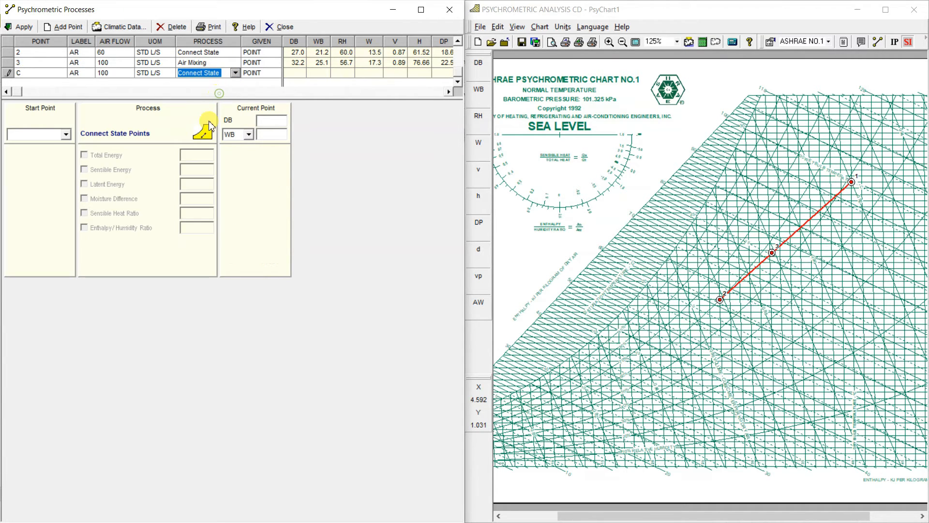
{"action": "left_click", "coordinate": [67, 135]}
{"action": "left_click", "coordinate": [39, 164]}
Set point C's dry bulb and wet bulb temperatures to 13 and apply it to the chart
{"action": "left_click", "coordinate": [274, 122]}
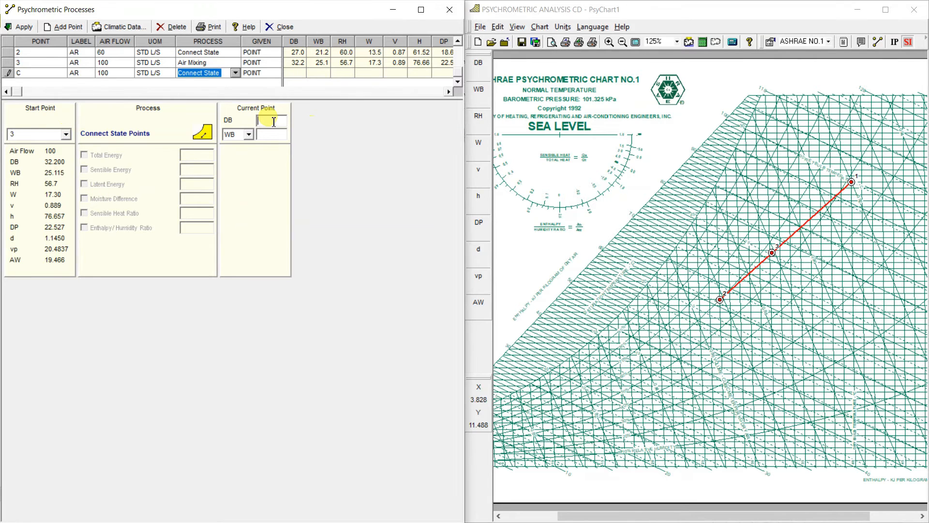
{"action": "type", "text": "1313"}
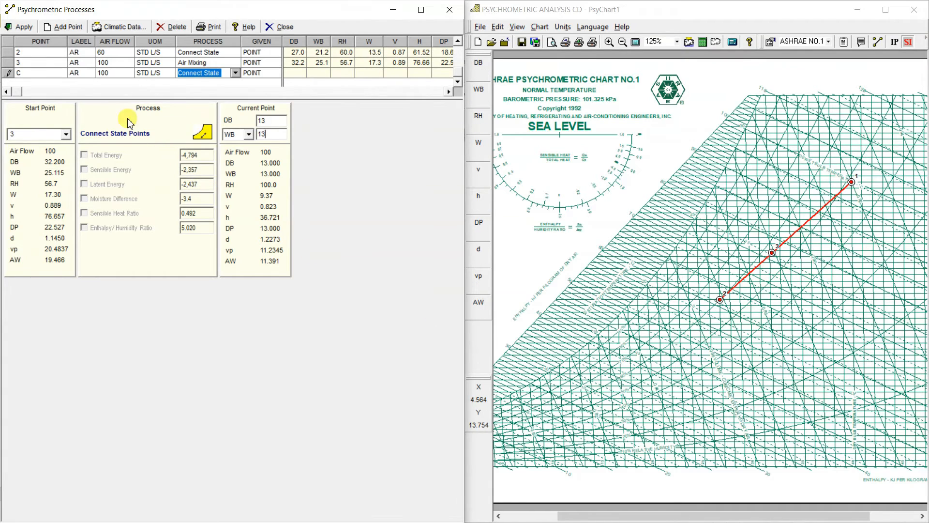
{"action": "left_click", "coordinate": [25, 29]}
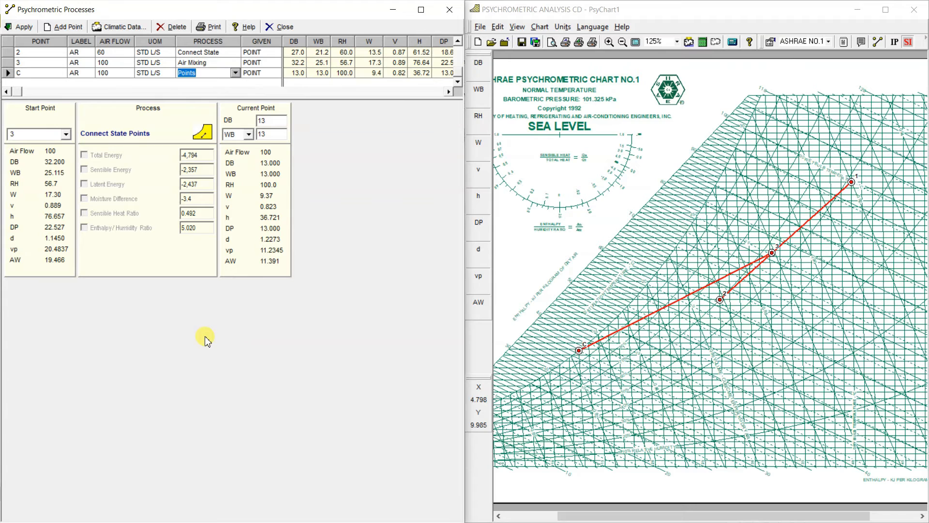
Add point R with the Connect State Points process and point 2 as its start point
{"action": "left_click", "coordinate": [67, 27]}
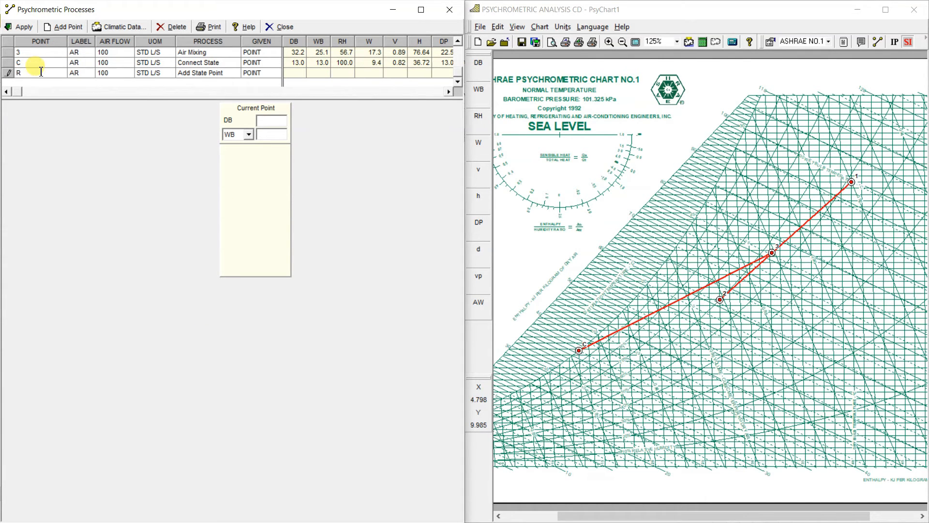
{"action": "left_click", "coordinate": [209, 72]}
{"action": "left_click", "coordinate": [234, 74]}
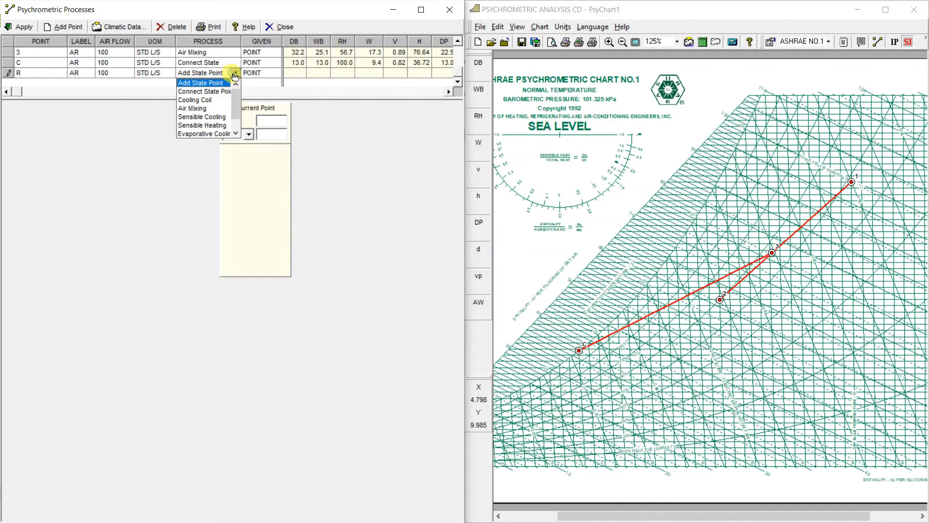
{"action": "left_click", "coordinate": [205, 91]}
{"action": "left_click", "coordinate": [64, 134]}
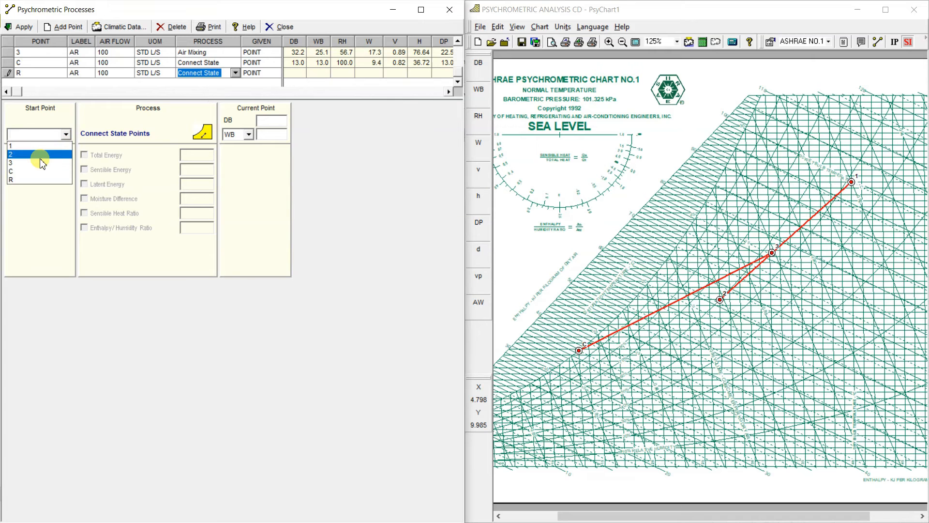
{"action": "left_click", "coordinate": [40, 155]}
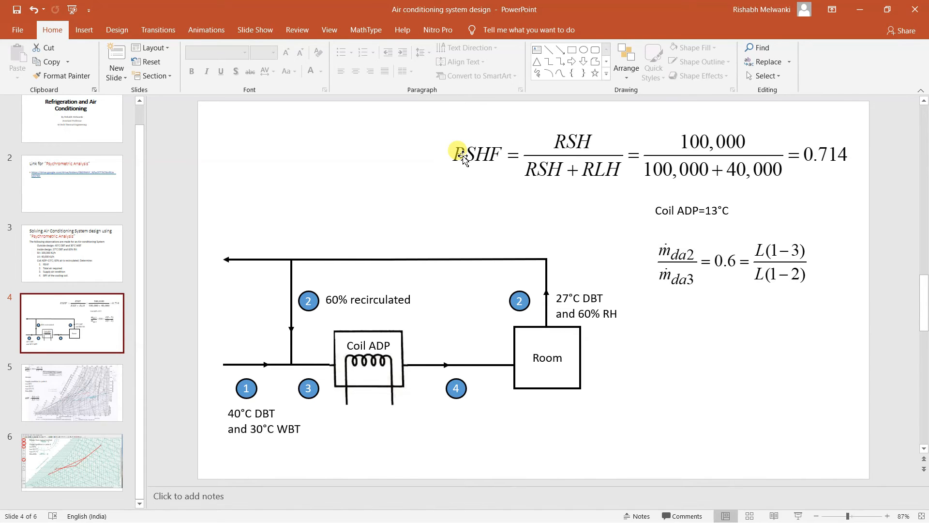
Return from the PowerPoint slide to the state point editor and set point R's dry bulb and wet bulb temperatures to 16
{"action": "left_click", "coordinate": [859, 10]}
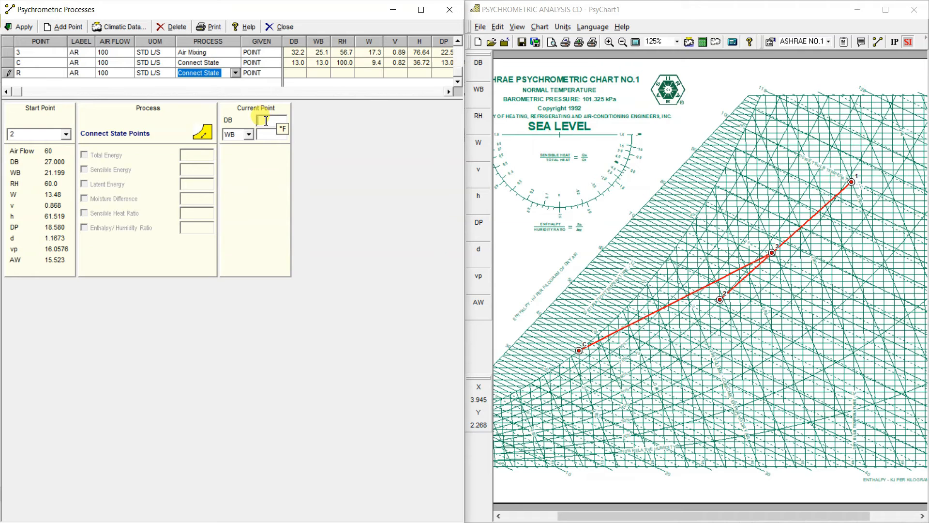
{"action": "type", "text": "16"}
{"action": "left_click", "coordinate": [267, 135]}
{"action": "type", "text": "16"}
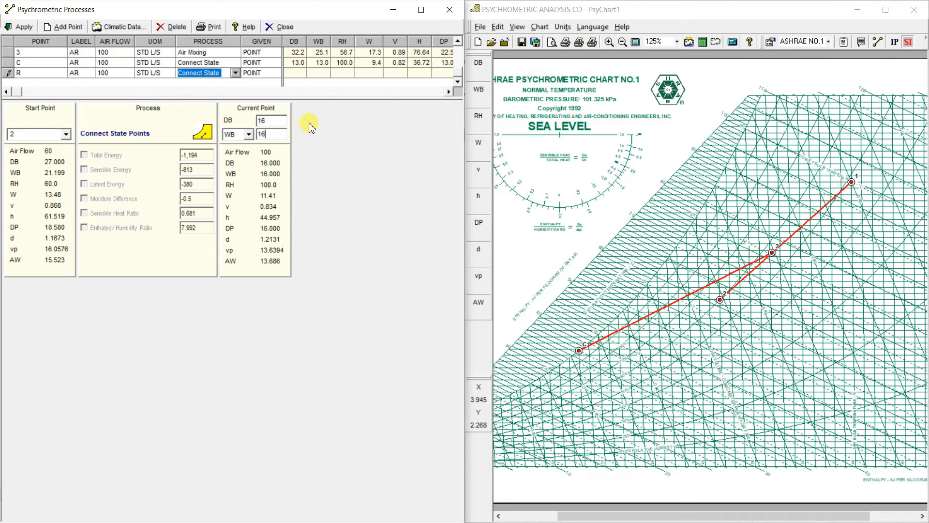
Change point R's dry bulb and wet bulb temperatures to 16.5
{"action": "type", "text": "5"}
{"action": "left_click", "coordinate": [271, 135]}
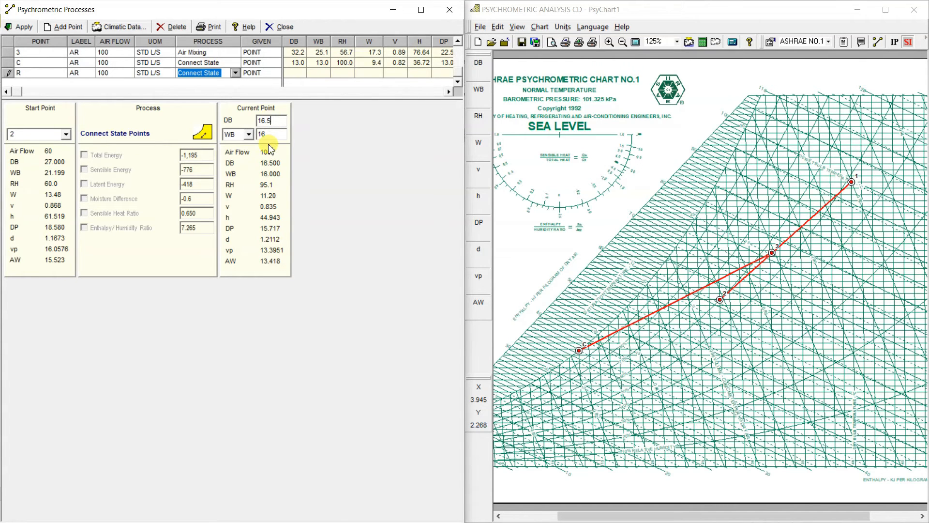
{"action": "type", "text": ".5"}
{"action": "left_click", "coordinate": [267, 173]}
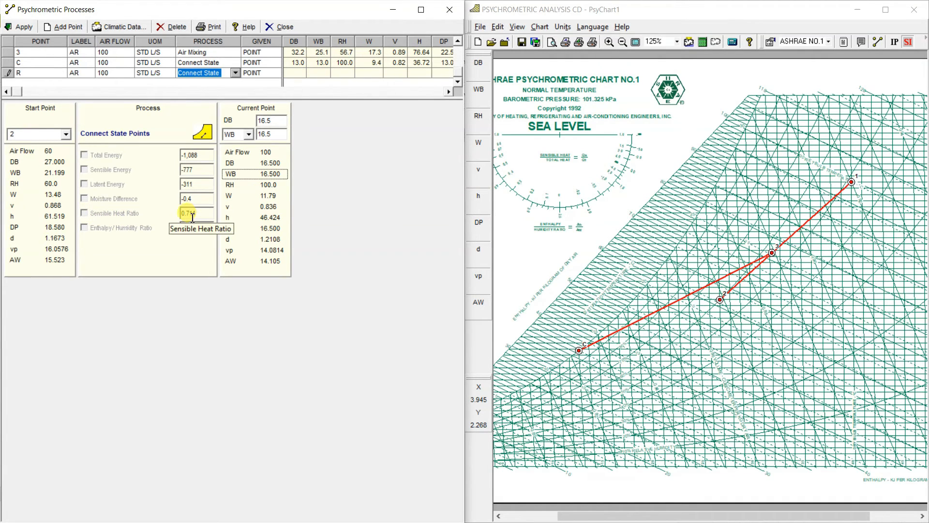
Compare the RSHF on the PowerPoint slide with point R's Sensible Heat Ratio in the state point editor
{"action": "key", "text": "super"}
{"action": "left_click", "coordinate": [611, 517]}
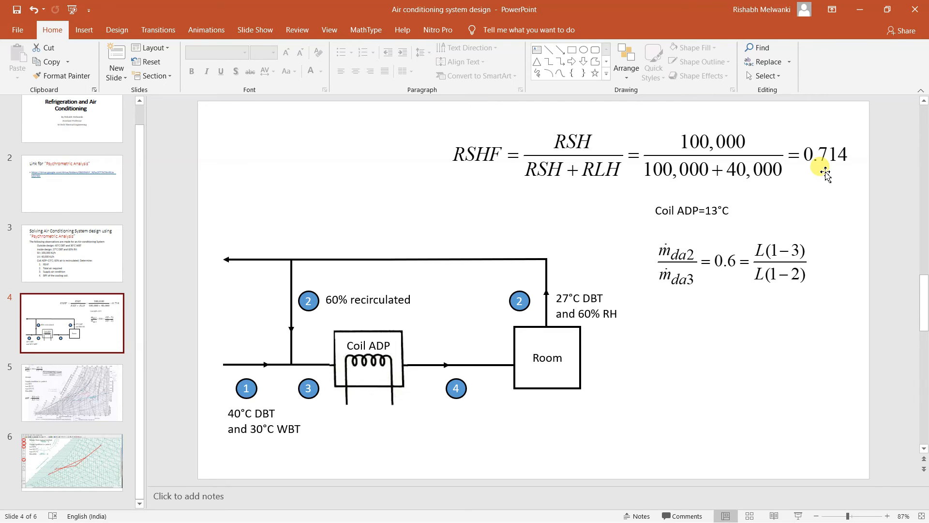
{"action": "left_click", "coordinate": [860, 9]}
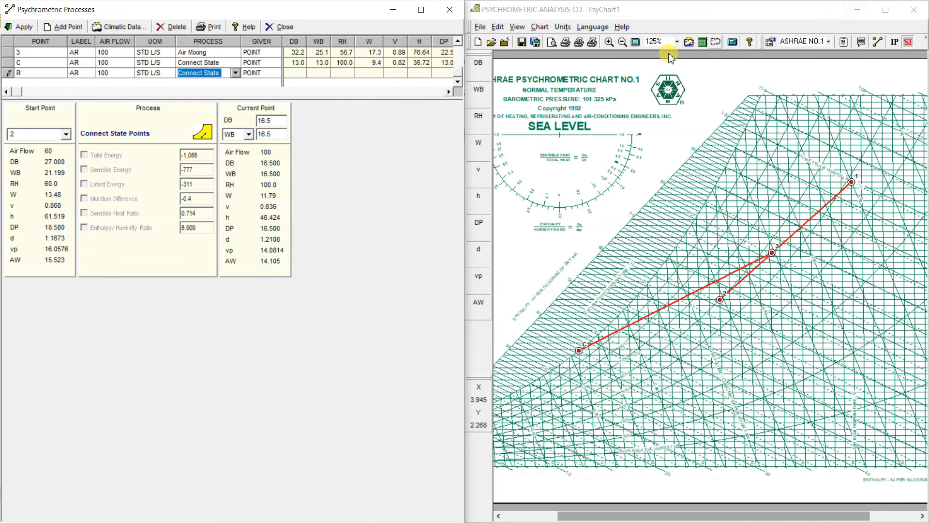
{"action": "left_click_drag", "start_coordinate": [197, 213], "coordinate": [176, 212]}
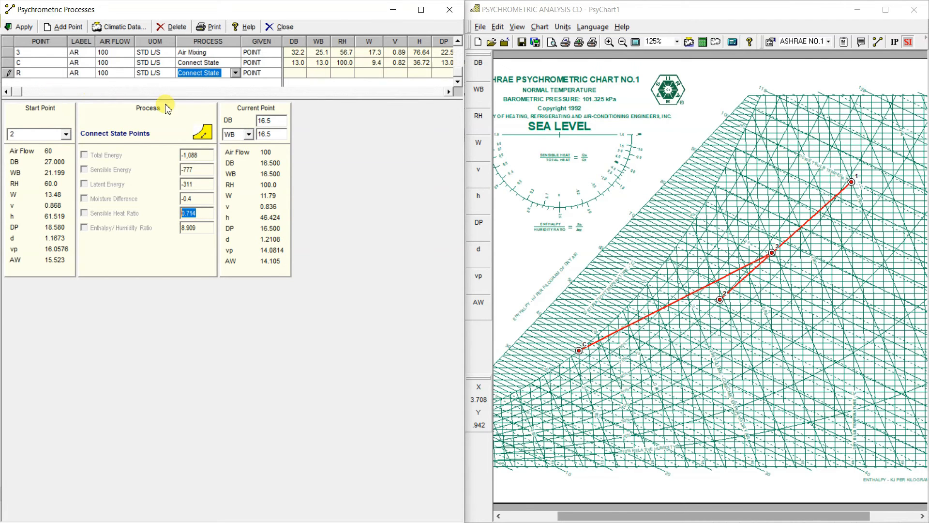
Apply point R to the chart, then close the process editor and maximize the chart window
{"action": "left_click", "coordinate": [22, 27]}
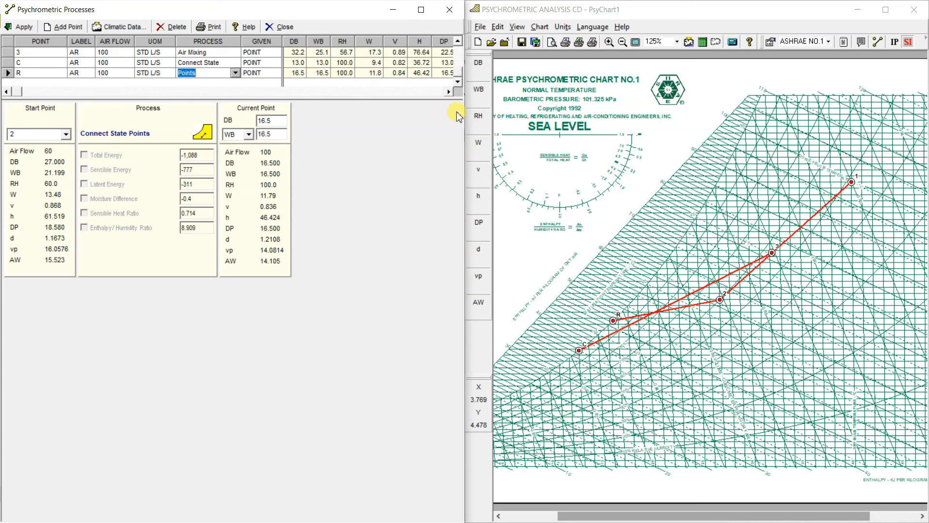
{"action": "left_click", "coordinate": [449, 10]}
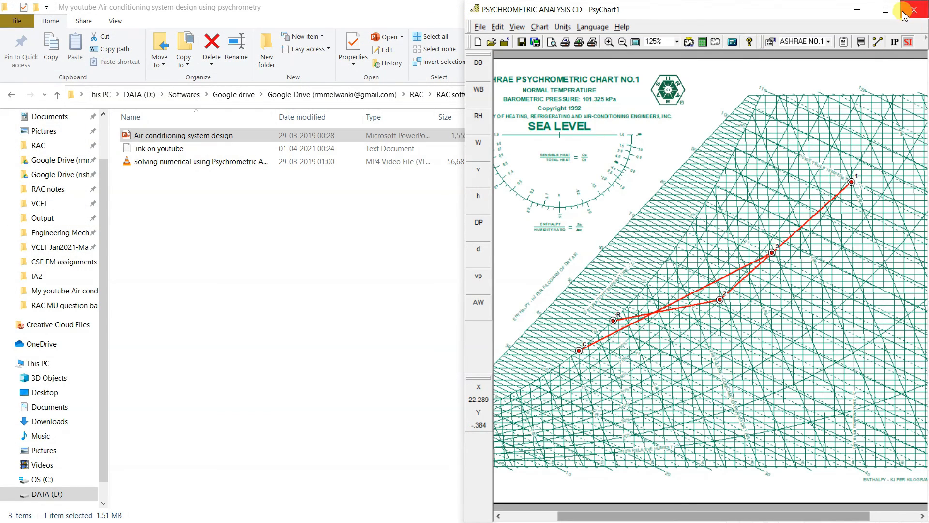
{"action": "left_click", "coordinate": [886, 10]}
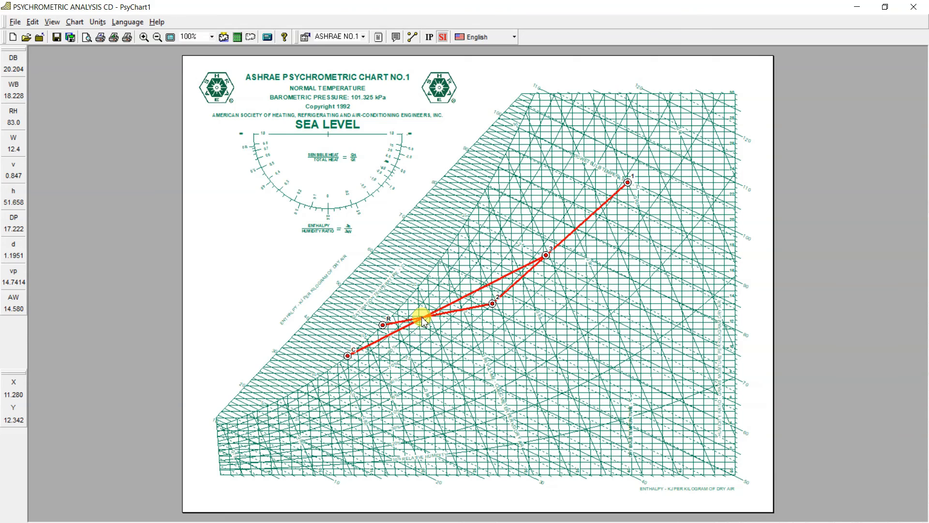
Switch to PowerPoint and present the slides from slide 4 on to compare the manual answer for supply point 4 with the chart
{"action": "key", "text": "super"}
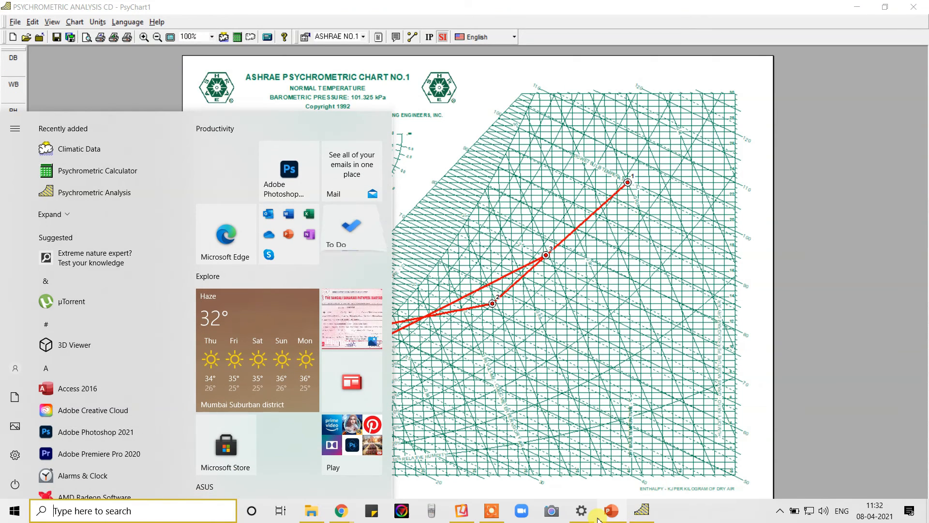
{"action": "left_click", "coordinate": [606, 518]}
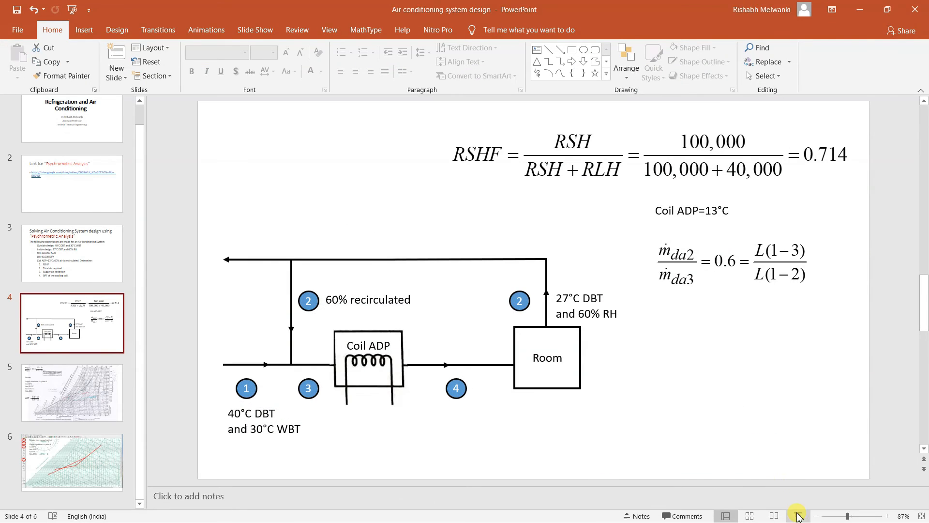
{"action": "left_click", "coordinate": [798, 516]}
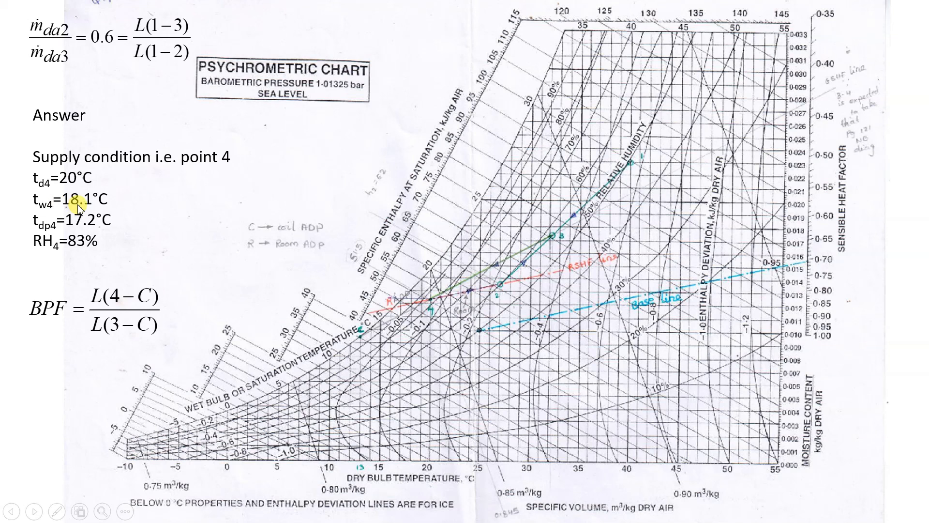
{"action": "left_click", "coordinate": [63, 261]}
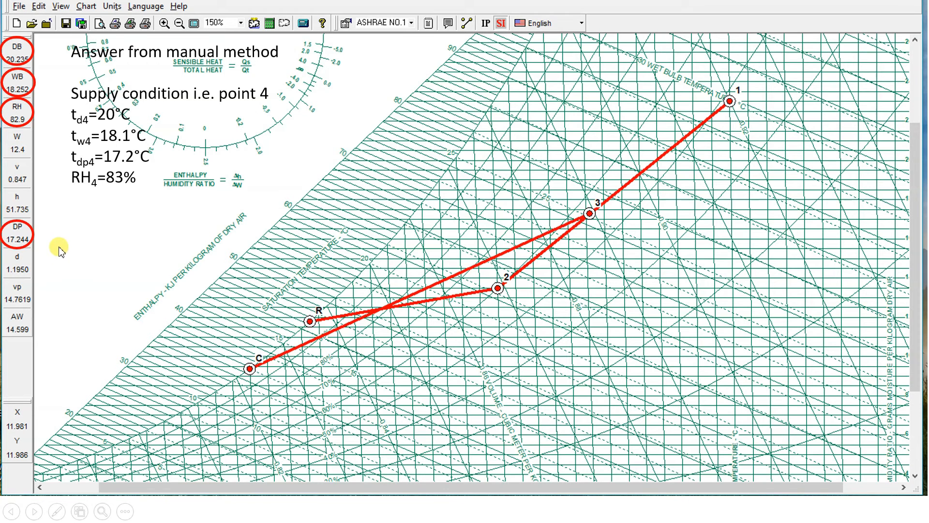